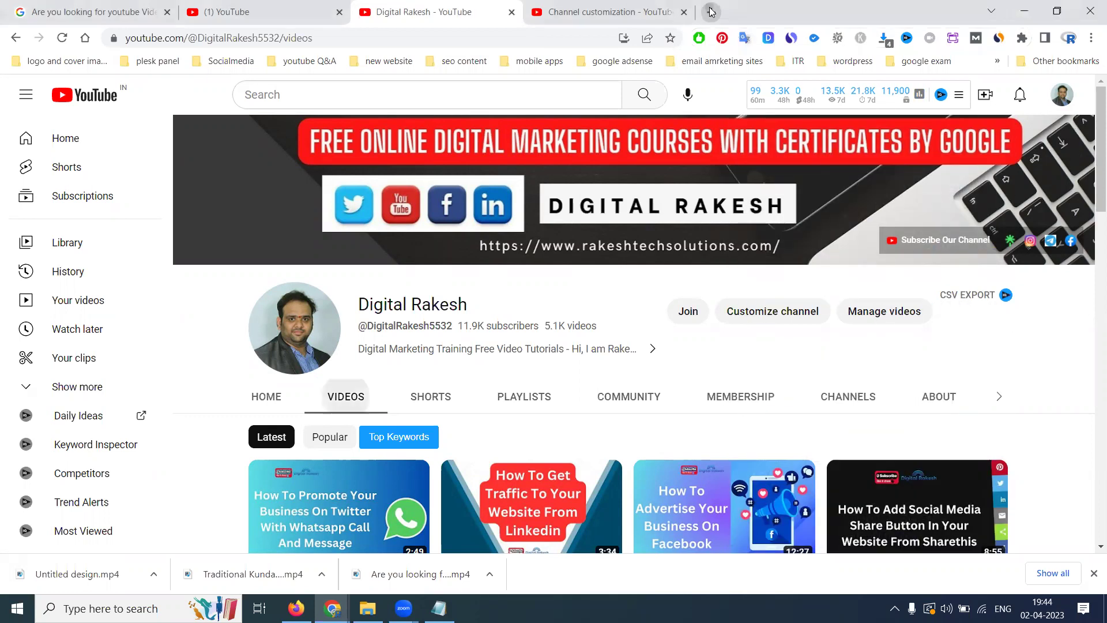
Open Canva's home page at canva.com in a new browser tab
{"action": "key", "text": "Return"}
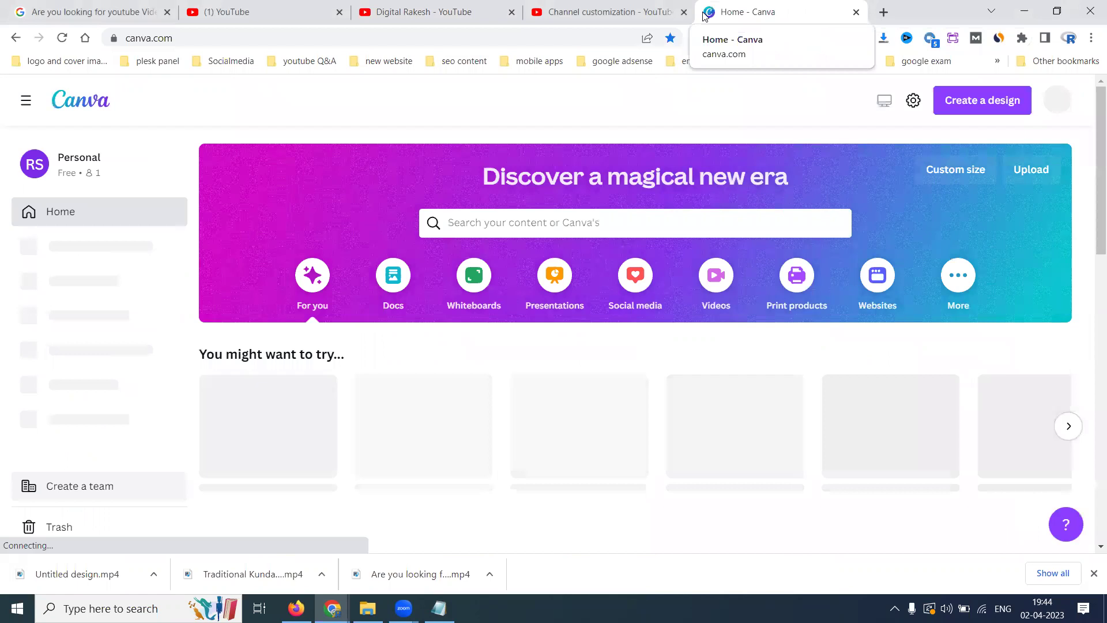
Open the recent YouTube video marketing design from Recent designs
{"action": "scroll", "coordinate": [333, 428], "scroll_direction": "down", "scroll_amount": 4}
{"action": "scroll", "coordinate": [334, 428], "scroll_direction": "down", "scroll_amount": 3}
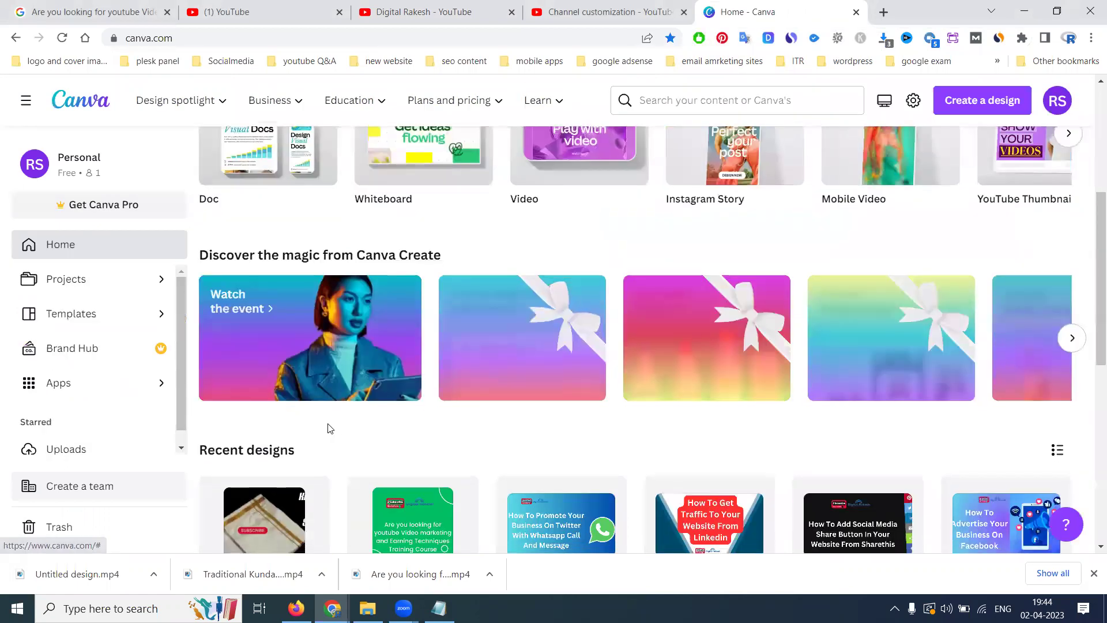
{"action": "left_click", "coordinate": [380, 406]}
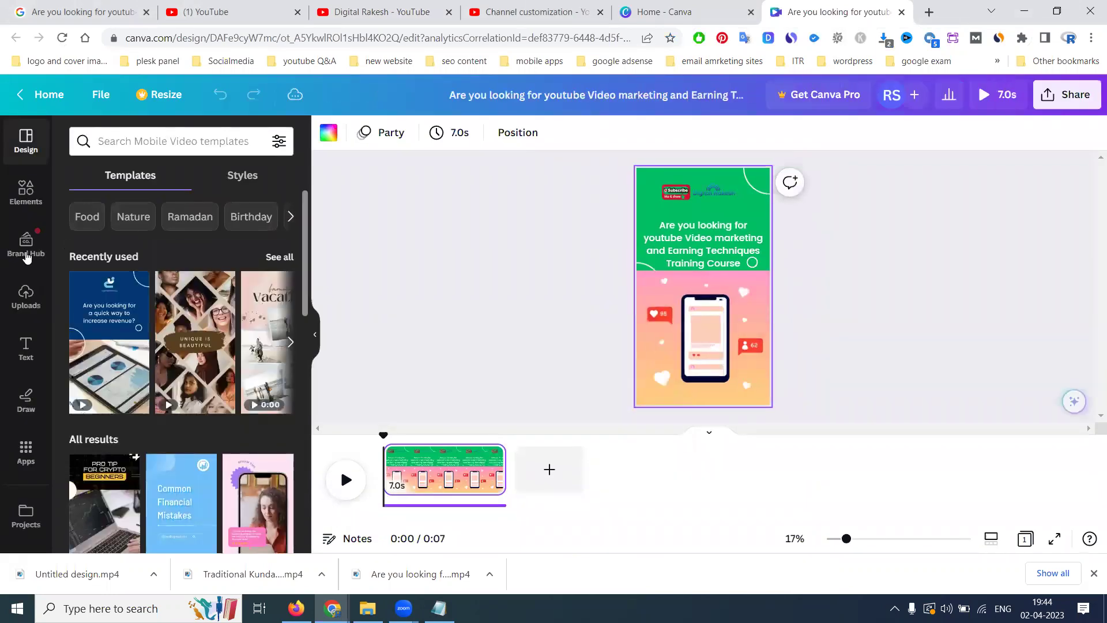
Select the top-of-page elements, review their animation options, and try repositioning the green header block
{"action": "left_click", "coordinate": [531, 235]}
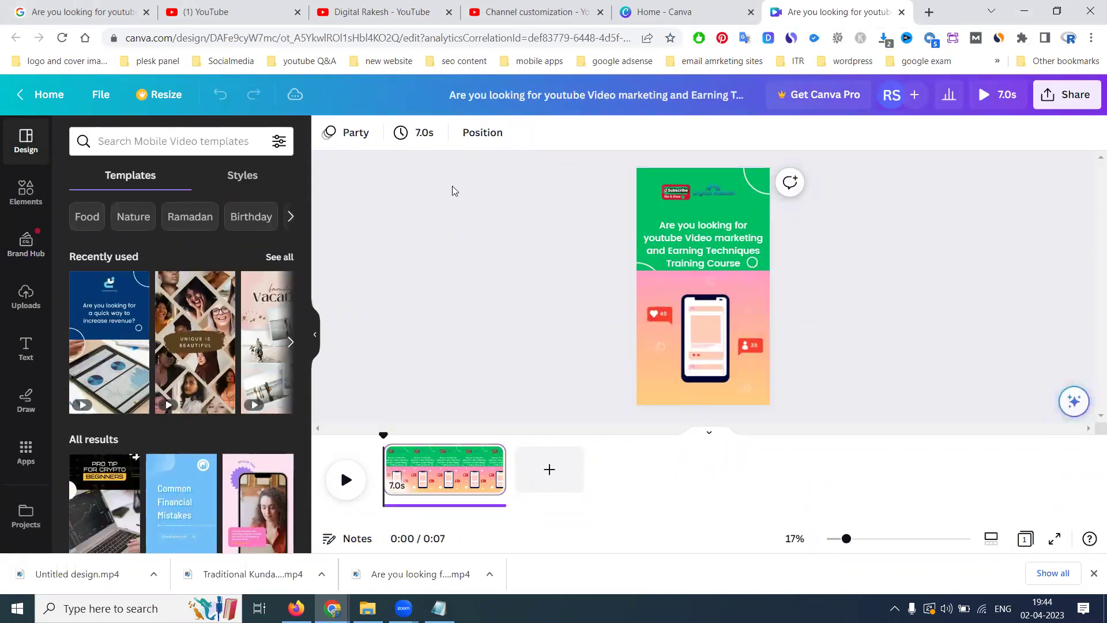
{"action": "left_click_drag", "start_coordinate": [558, 203], "coordinate": [735, 334]}
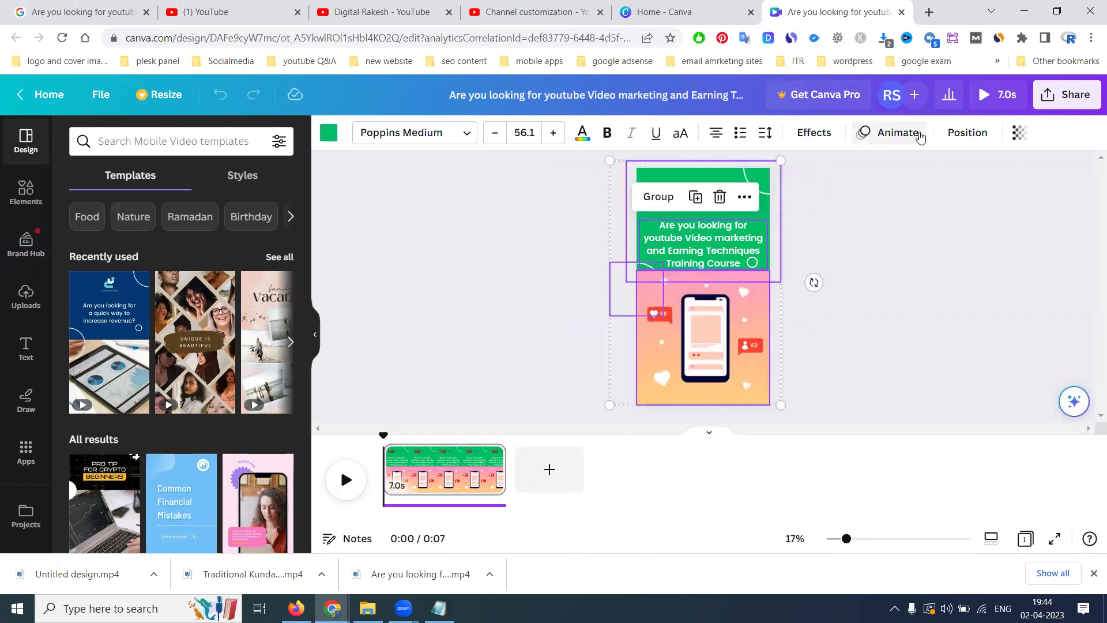
{"action": "left_click", "coordinate": [889, 132]}
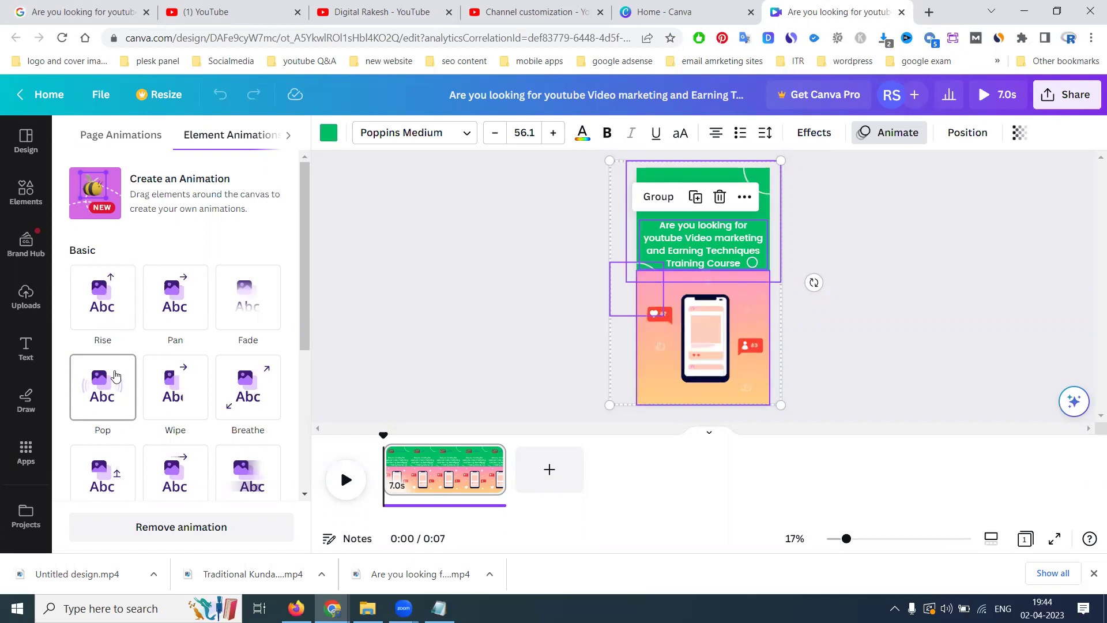
{"action": "left_click", "coordinate": [575, 337]}
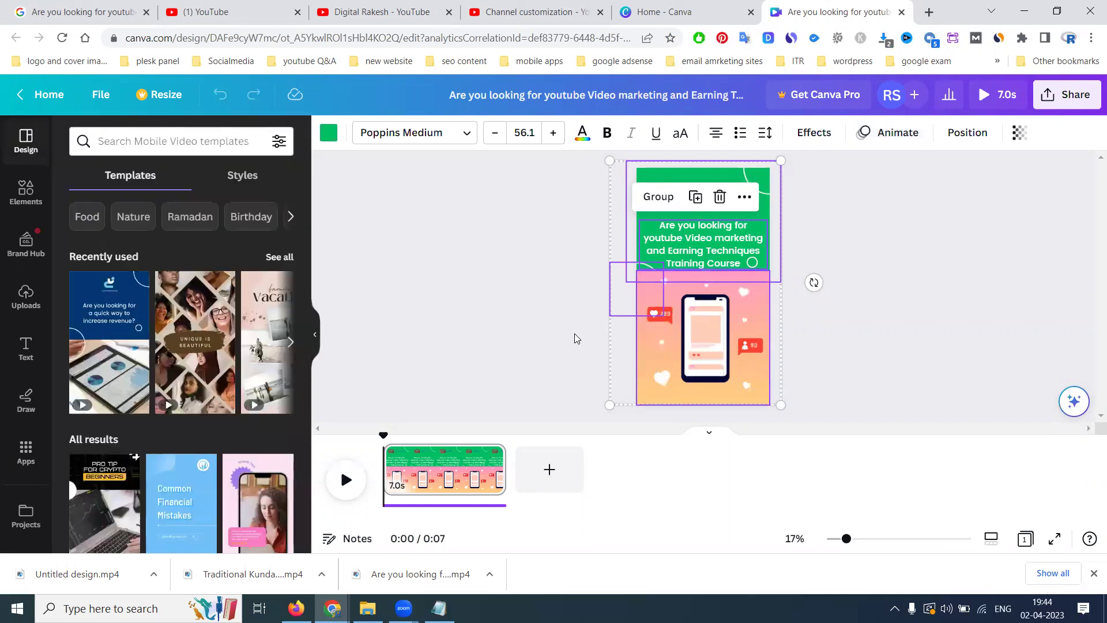
{"action": "left_click", "coordinate": [836, 283]}
{"action": "left_click_drag", "start_coordinate": [649, 204], "coordinate": [704, 232]}
{"action": "left_click", "coordinate": [650, 180]}
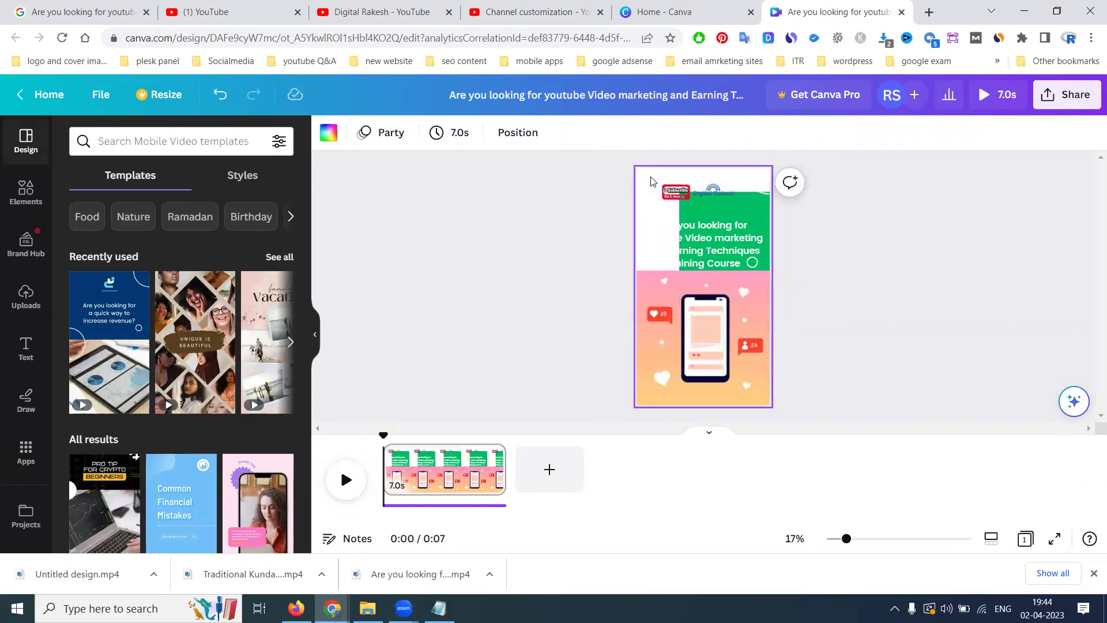
{"action": "left_click", "coordinate": [325, 141]}
{"action": "left_click", "coordinate": [189, 380]}
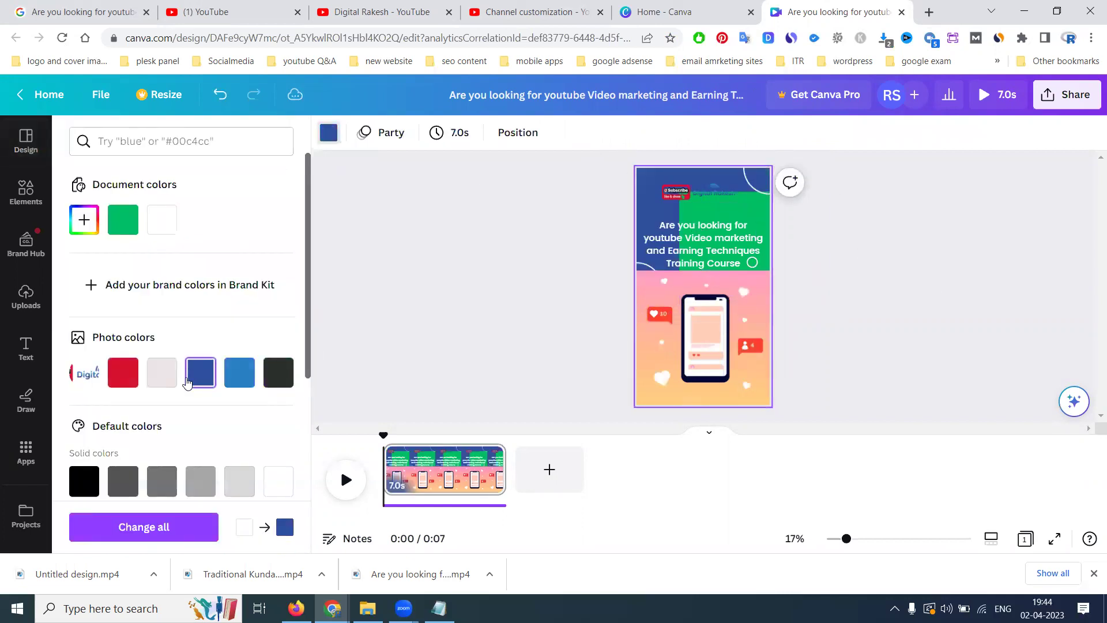
{"action": "key", "text": "ctrl+z"}
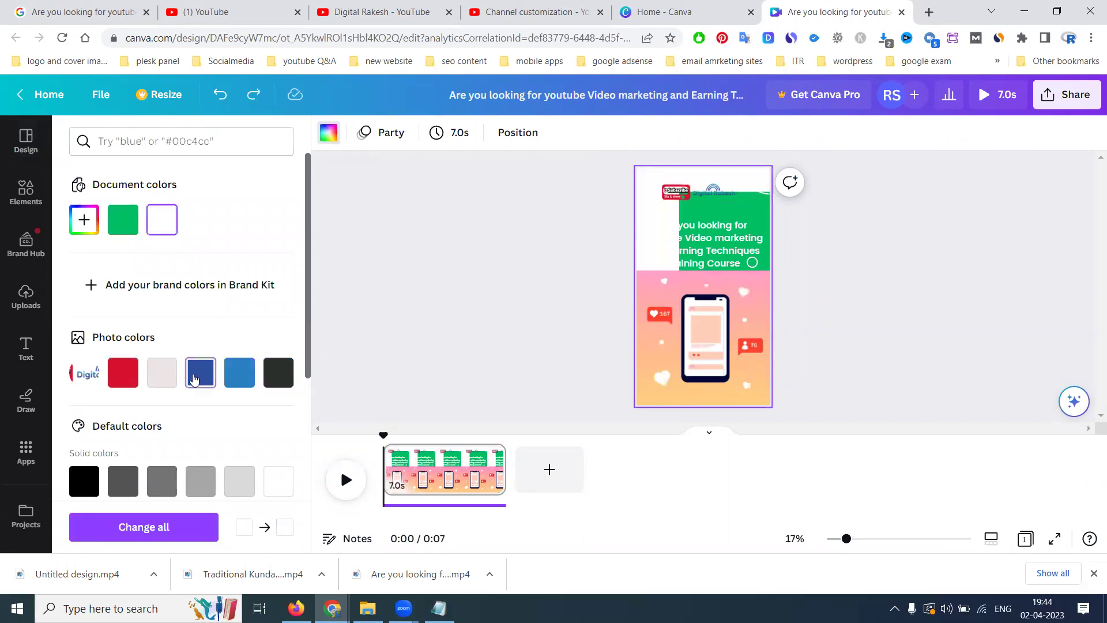
{"action": "left_click_drag", "start_coordinate": [692, 183], "coordinate": [687, 175]}
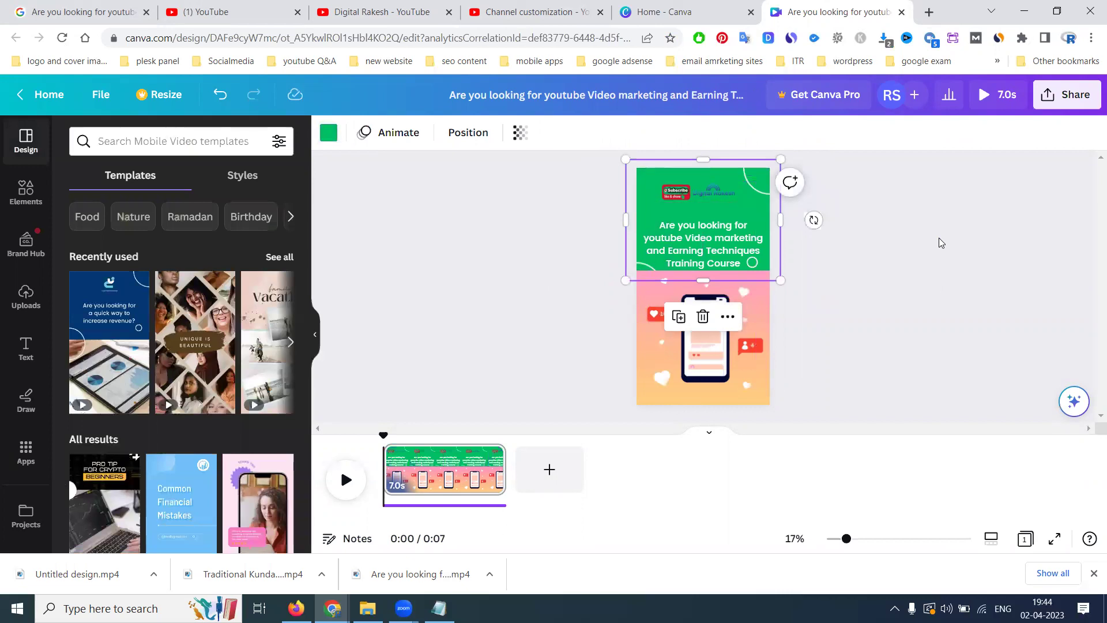
{"action": "left_click_drag", "start_coordinate": [699, 253], "coordinate": [697, 244]}
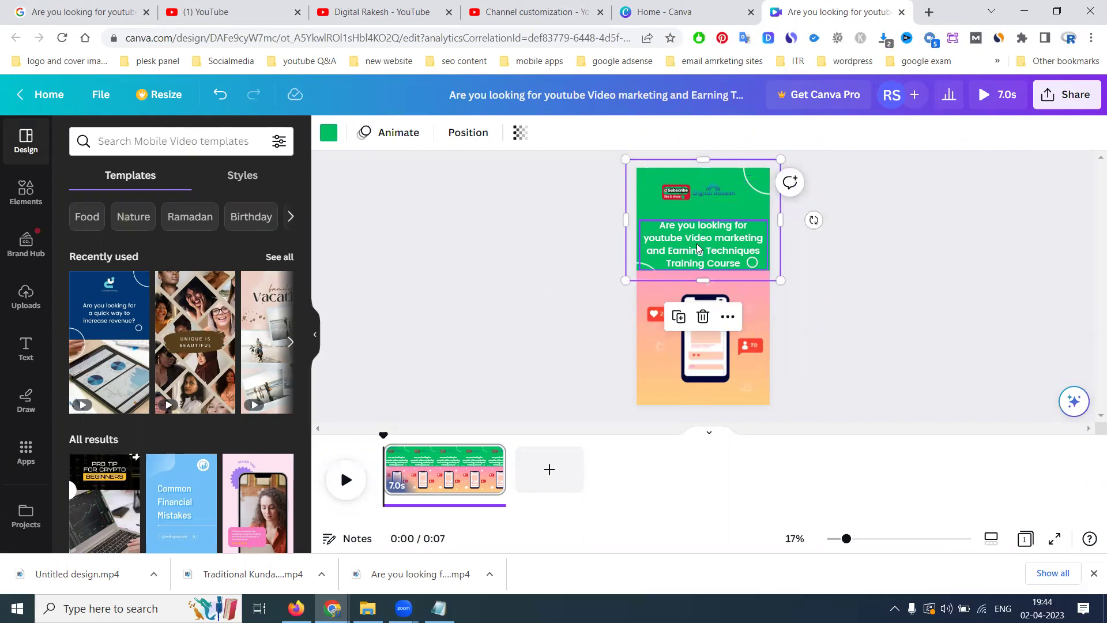
Nudge the headline text up slightly and preview the design
{"action": "left_click", "coordinate": [880, 242]}
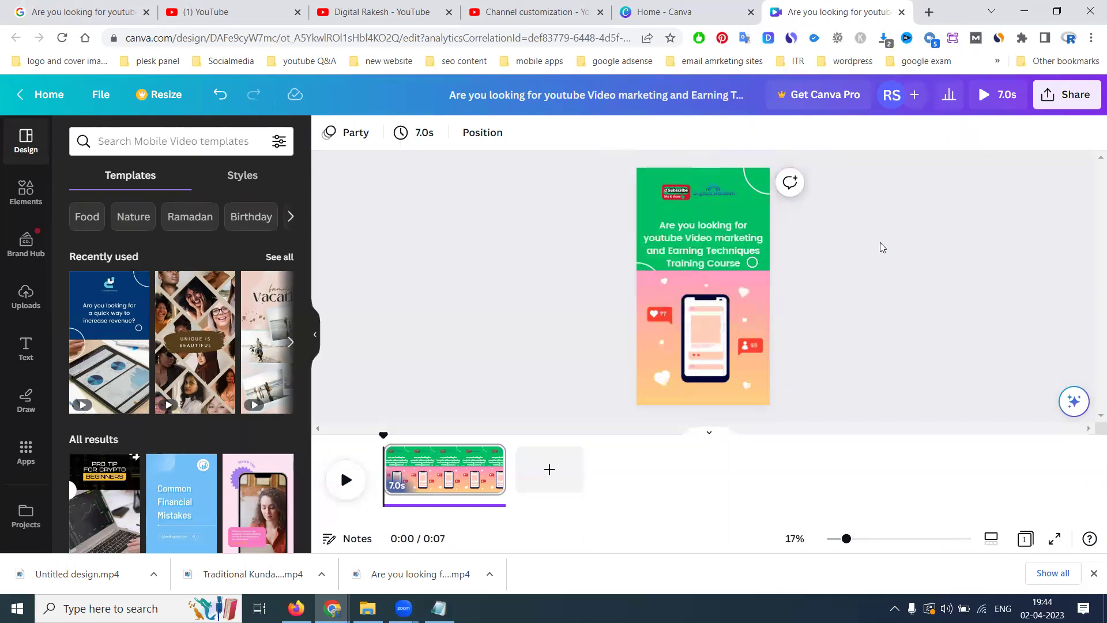
{"action": "left_click_drag", "start_coordinate": [680, 236], "coordinate": [681, 226]}
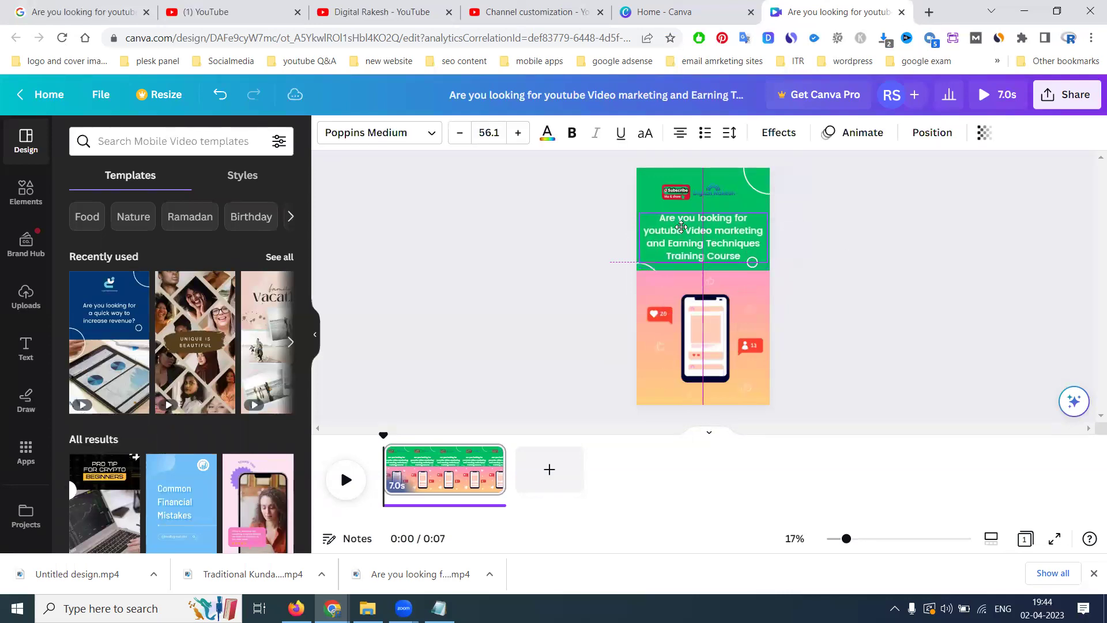
{"action": "left_click", "coordinate": [941, 236]}
{"action": "left_click", "coordinate": [350, 468]}
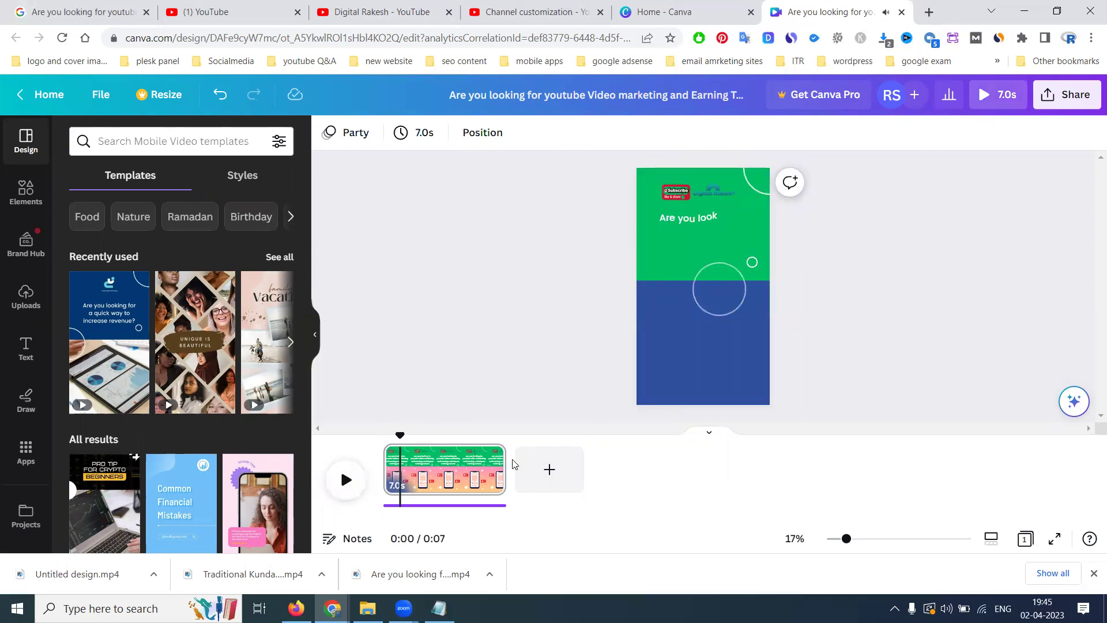
Set the first page to 7.8 seconds and add a blank second page
{"action": "left_click_drag", "start_coordinate": [505, 468], "coordinate": [527, 467]}
{"action": "left_click", "coordinate": [544, 398]}
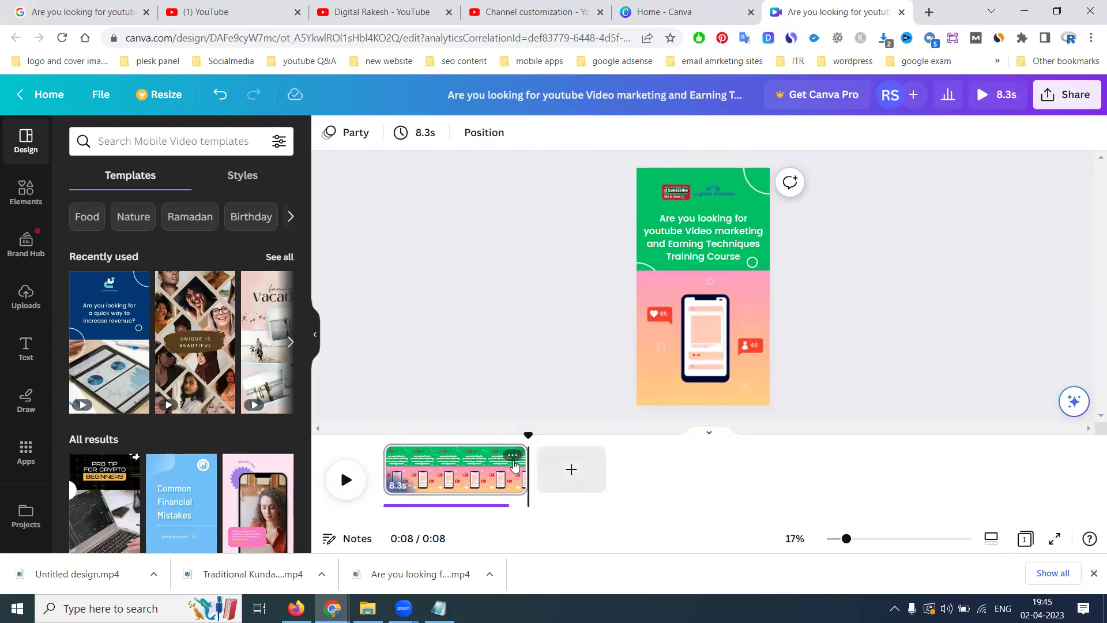
{"action": "left_click_drag", "start_coordinate": [526, 470], "coordinate": [512, 472]}
{"action": "left_click", "coordinate": [858, 391]}
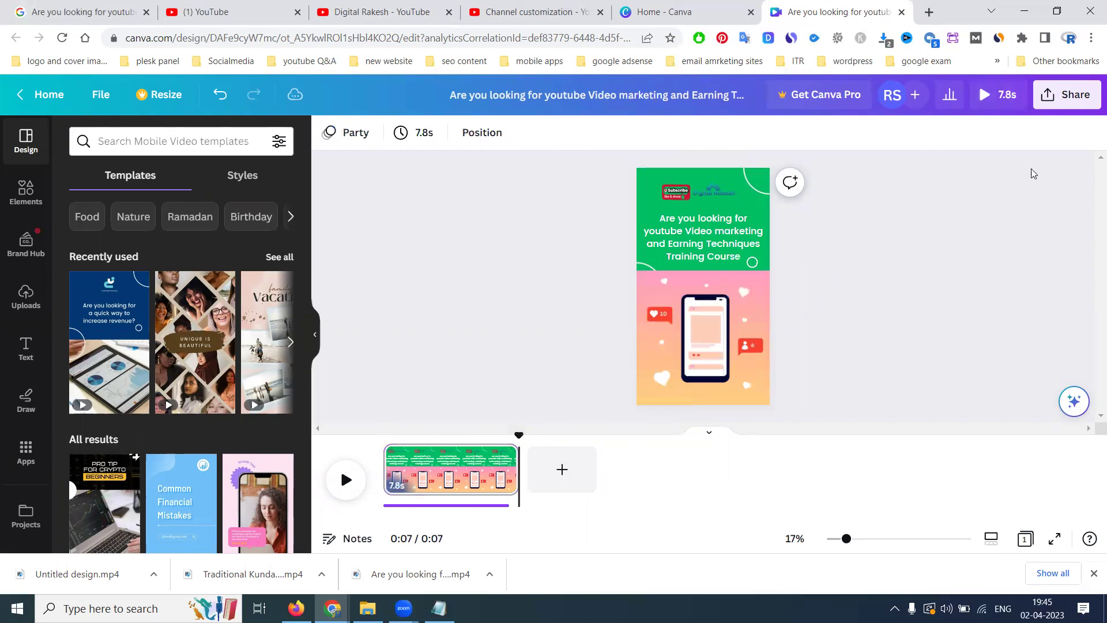
{"action": "left_click", "coordinate": [1064, 94]}
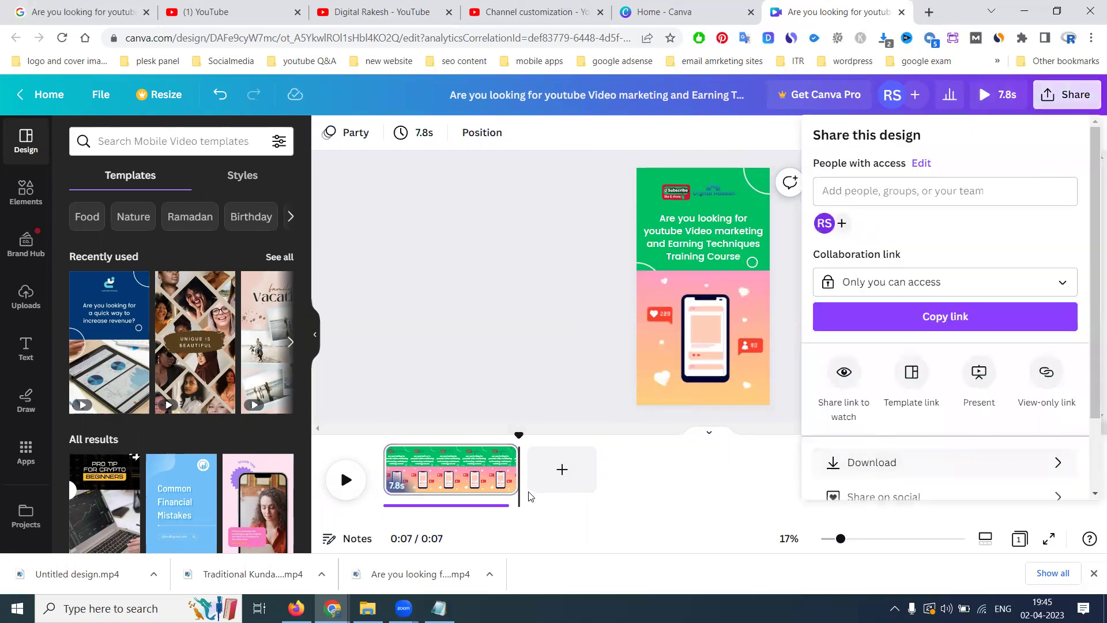
{"action": "left_click", "coordinate": [558, 470]}
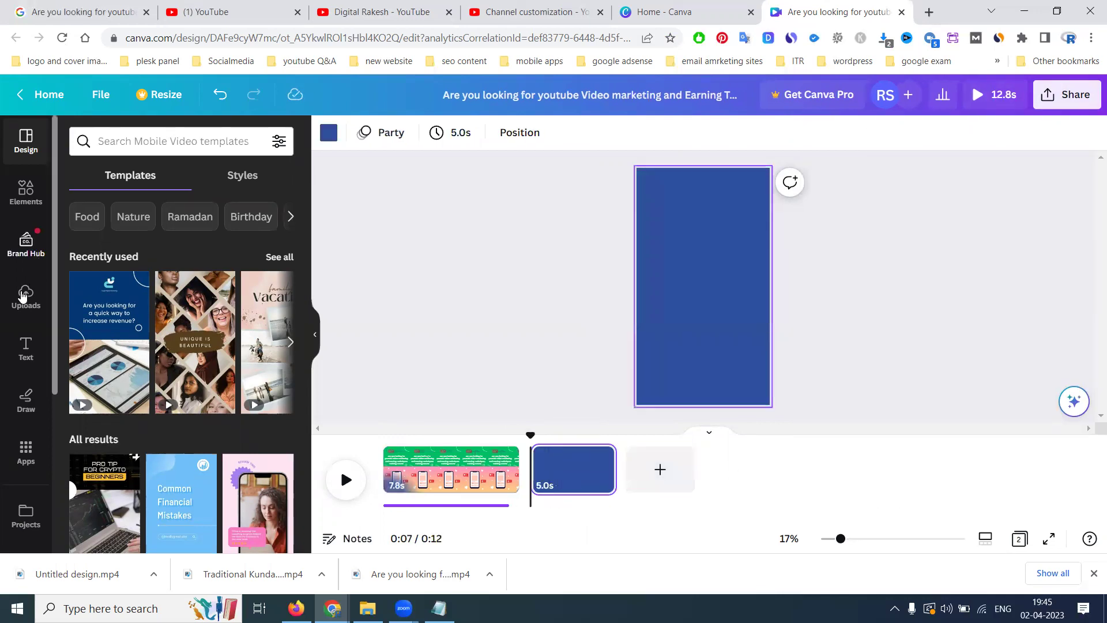
Add the 4.8s green-screen video from Uploads > Videos to the second page
{"action": "left_click", "coordinate": [23, 295]}
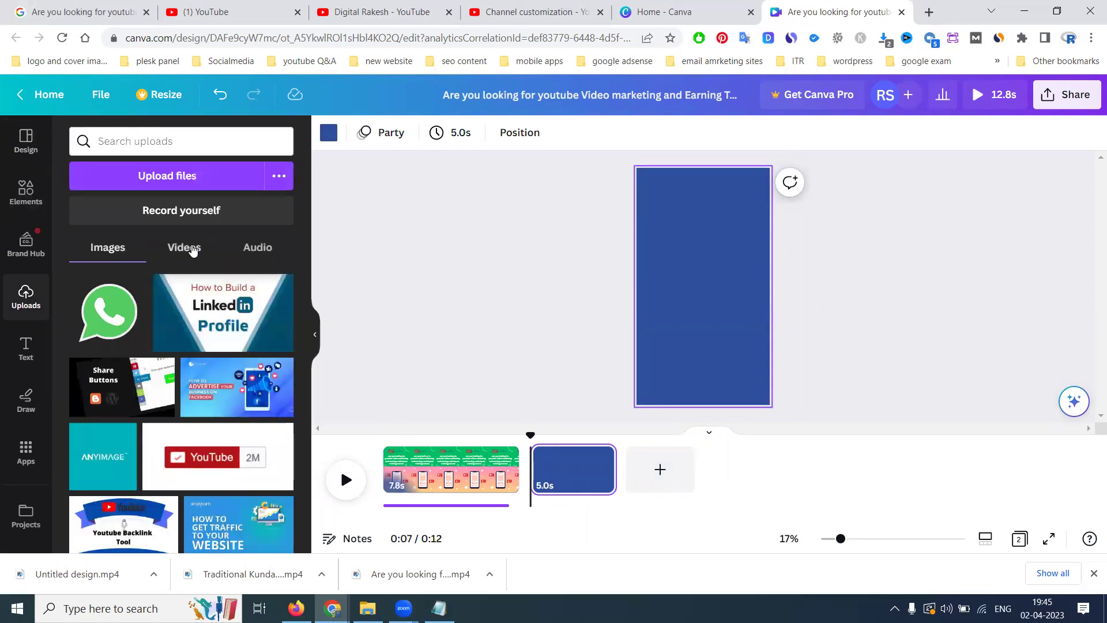
{"action": "left_click", "coordinate": [192, 250]}
{"action": "scroll", "coordinate": [194, 294], "scroll_direction": "down", "scroll_amount": 3}
{"action": "scroll", "coordinate": [194, 297], "scroll_direction": "up", "scroll_amount": 3}
{"action": "scroll", "coordinate": [194, 300], "scroll_direction": "down", "scroll_amount": 10}
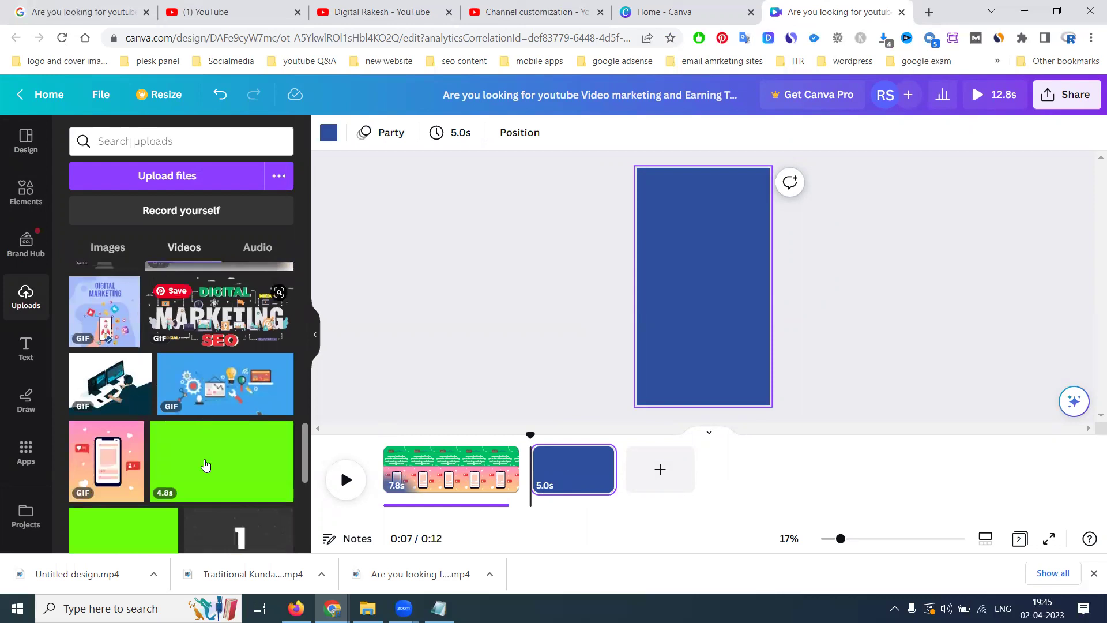
{"action": "left_click", "coordinate": [206, 465]}
Try the clip as the page background, play it, then undo the background change
{"action": "right_click", "coordinate": [697, 287]}
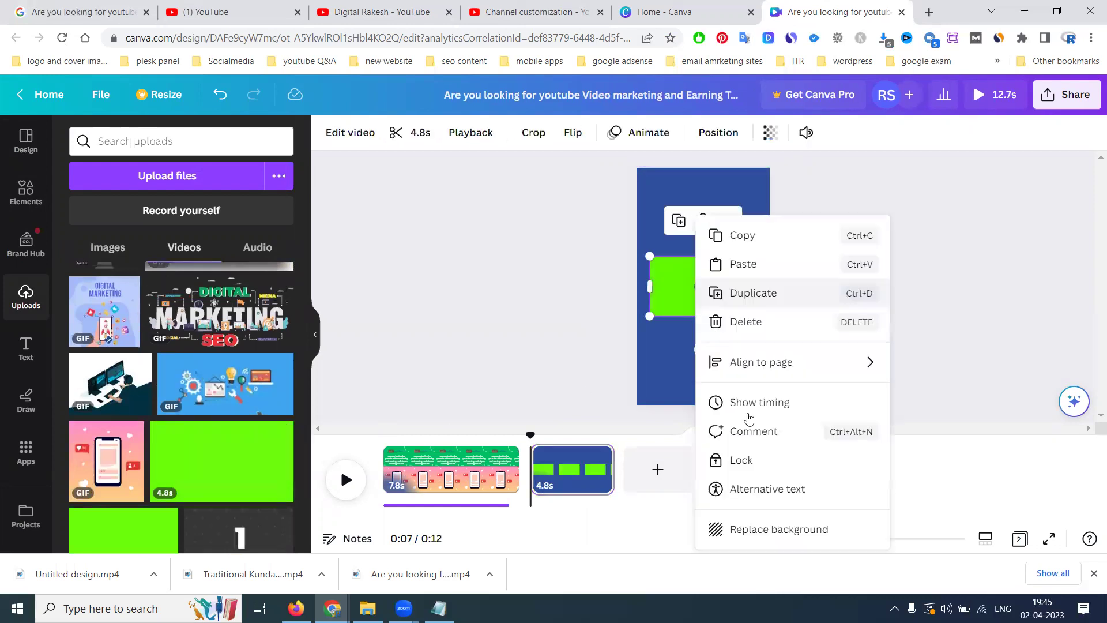
{"action": "left_click", "coordinate": [761, 527]}
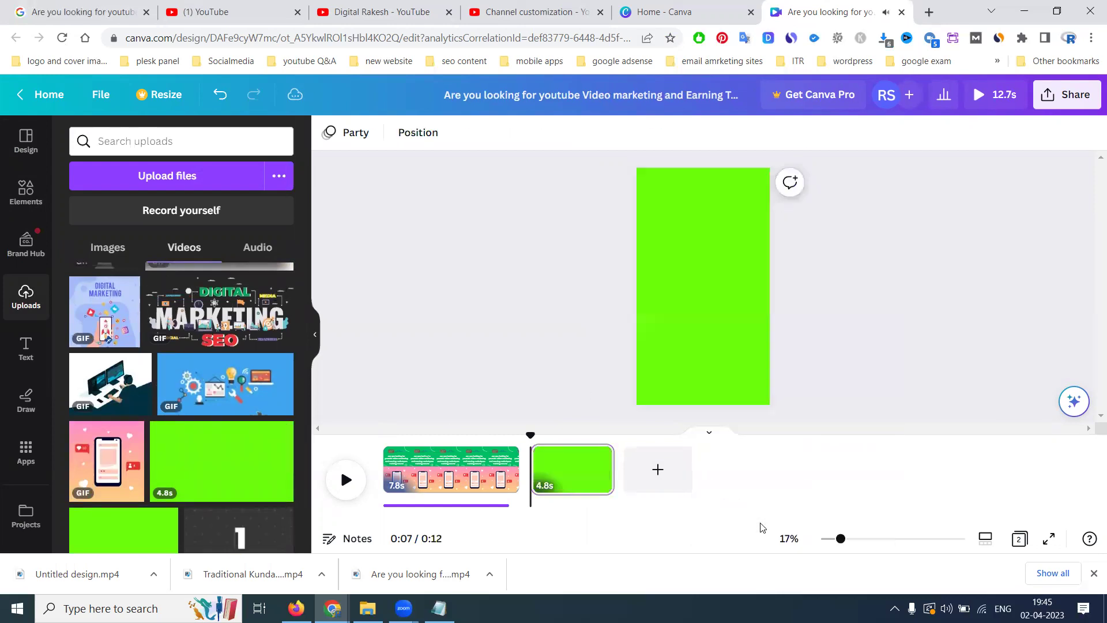
{"action": "left_click", "coordinate": [725, 328]}
{"action": "left_click", "coordinate": [695, 283]}
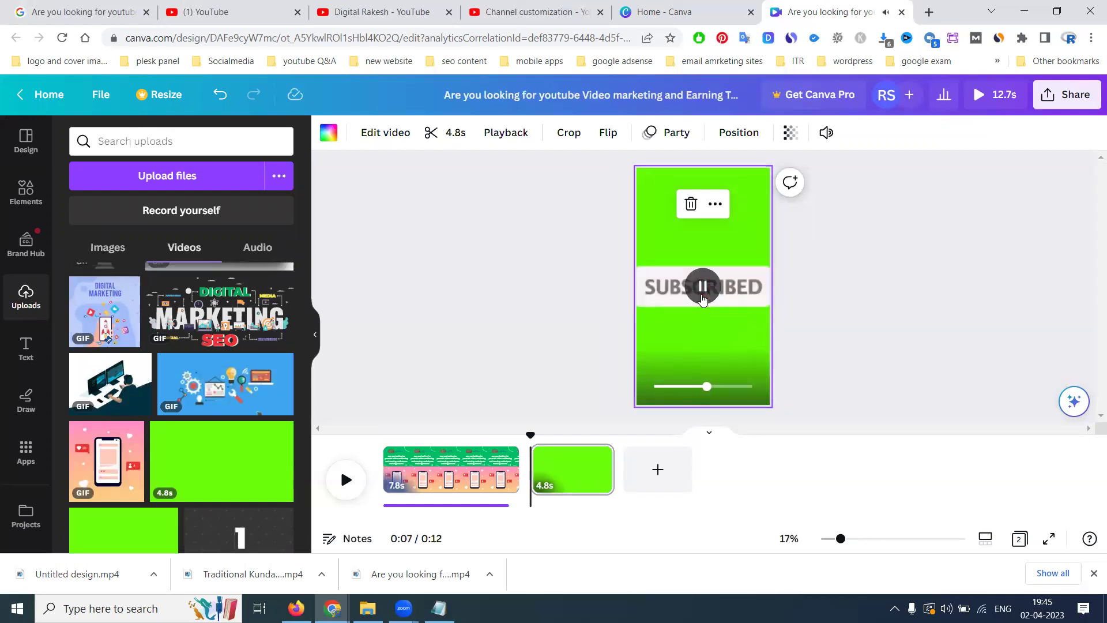
{"action": "left_click", "coordinate": [703, 295]}
{"action": "key", "text": "ctrl+z"}
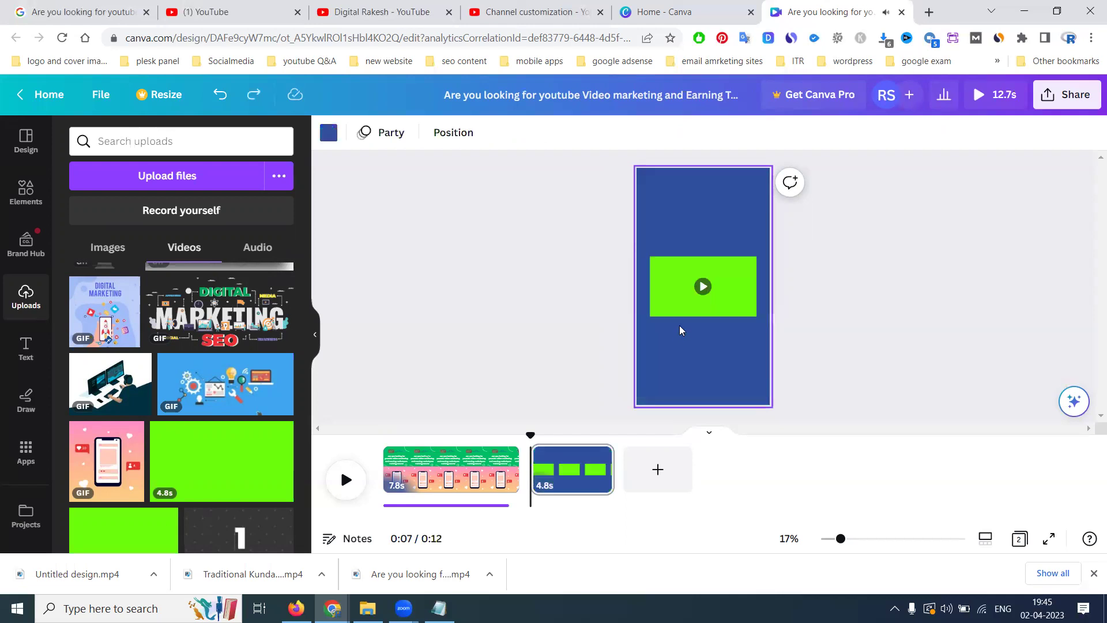
Enlarge the green-screen clip to the full page width
{"action": "left_click", "coordinate": [668, 295]}
{"action": "left_click_drag", "start_coordinate": [650, 256], "coordinate": [631, 245]}
{"action": "left_click_drag", "start_coordinate": [752, 317], "coordinate": [756, 361]}
{"action": "left_click", "coordinate": [733, 371]}
Give the second page a light green background from the colour swatches
{"action": "left_click", "coordinate": [329, 133]}
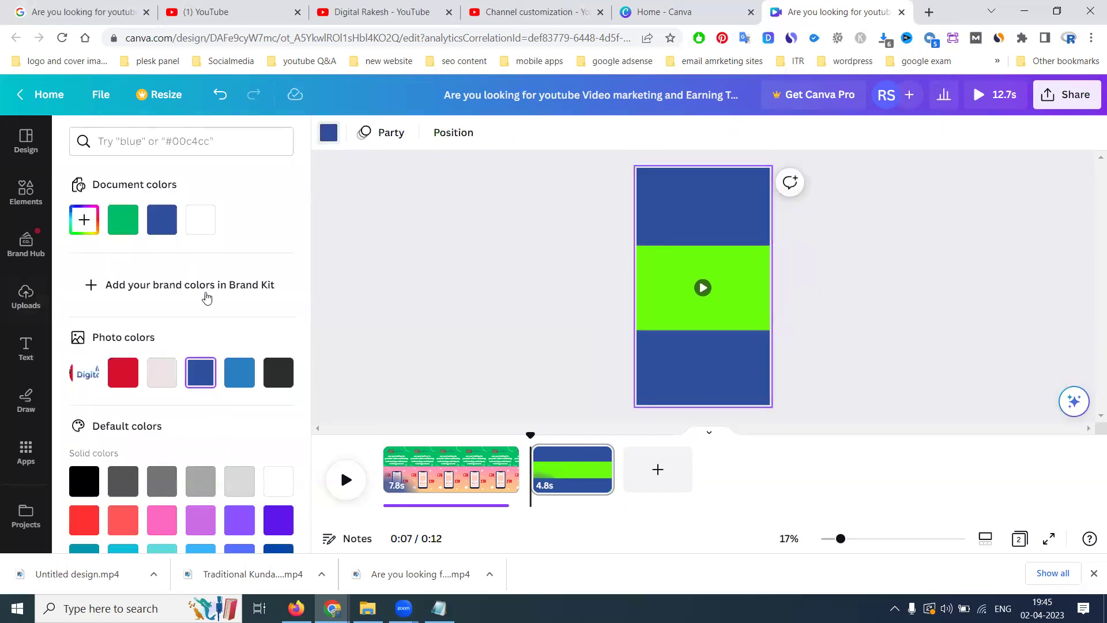
{"action": "scroll", "coordinate": [208, 450], "scroll_direction": "down", "scroll_amount": 4}
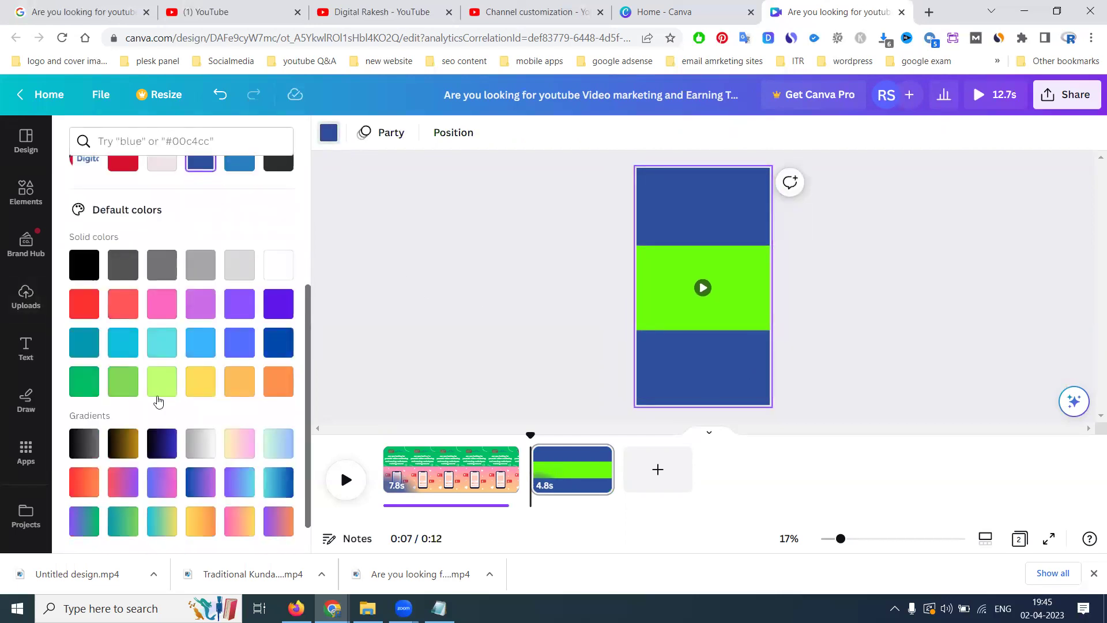
{"action": "left_click", "coordinate": [123, 381]}
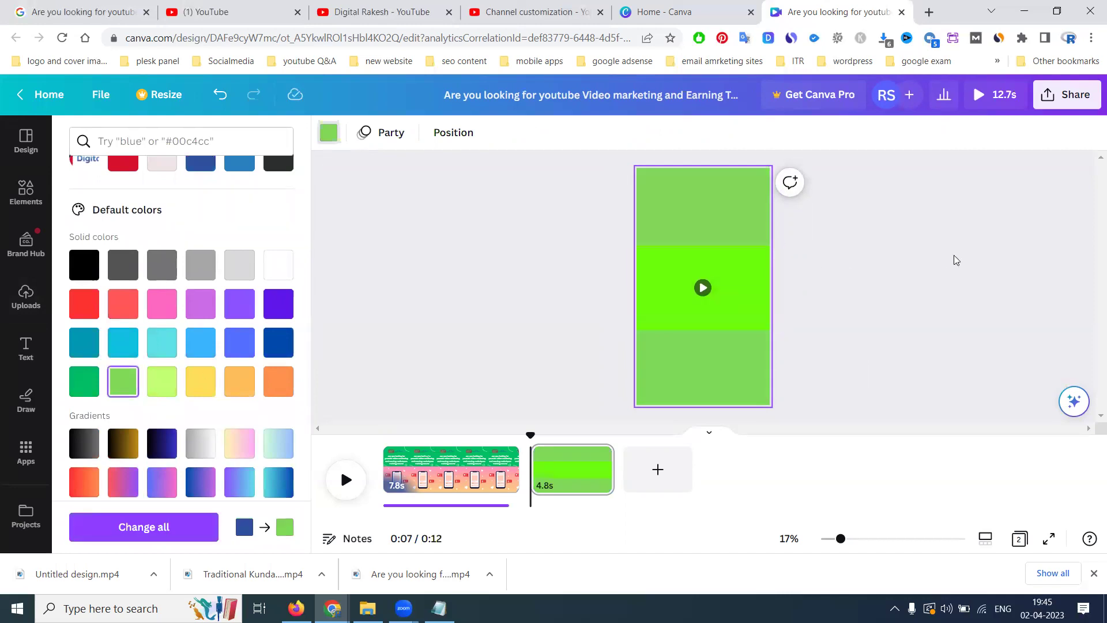
{"action": "left_click", "coordinate": [330, 137]}
Fine-tune the page background with the custom colour picker to #90F167
{"action": "left_click", "coordinate": [330, 135]}
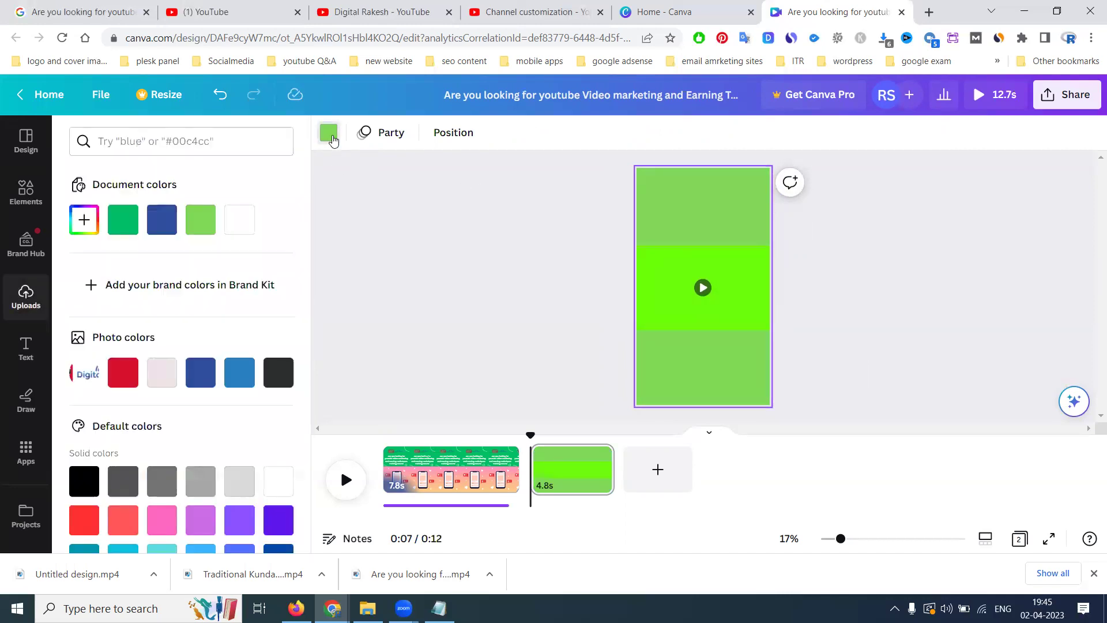
{"action": "left_click", "coordinate": [84, 225]}
{"action": "left_click", "coordinate": [259, 296]}
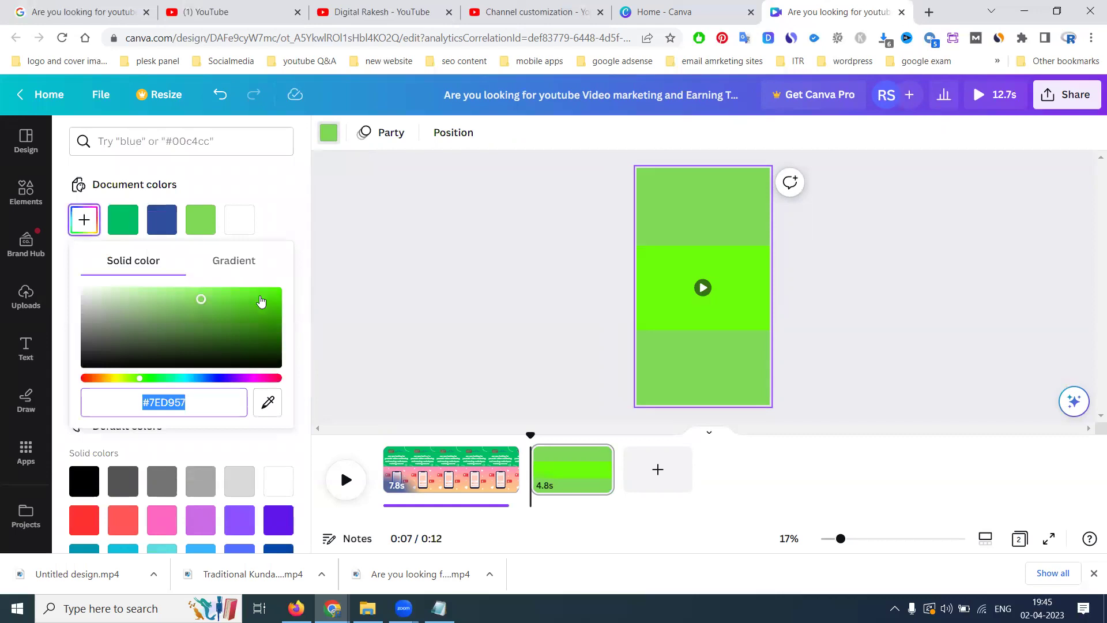
{"action": "left_click", "coordinate": [203, 295]}
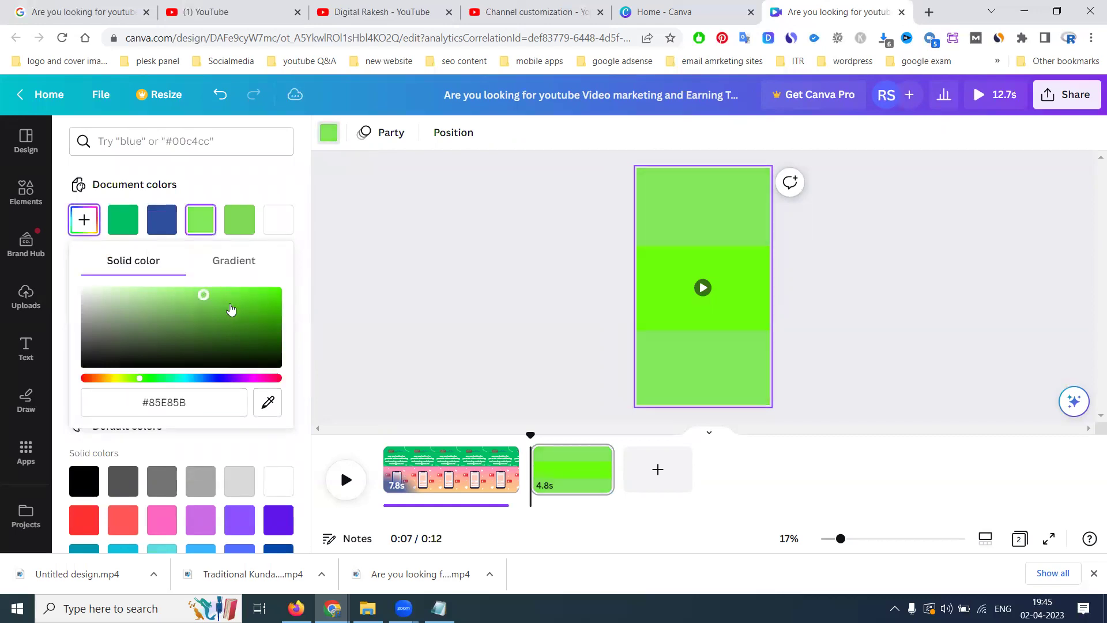
{"action": "left_click", "coordinate": [259, 322]}
{"action": "left_click", "coordinate": [216, 299]}
{"action": "left_click", "coordinate": [233, 297]}
{"action": "left_click", "coordinate": [251, 299]}
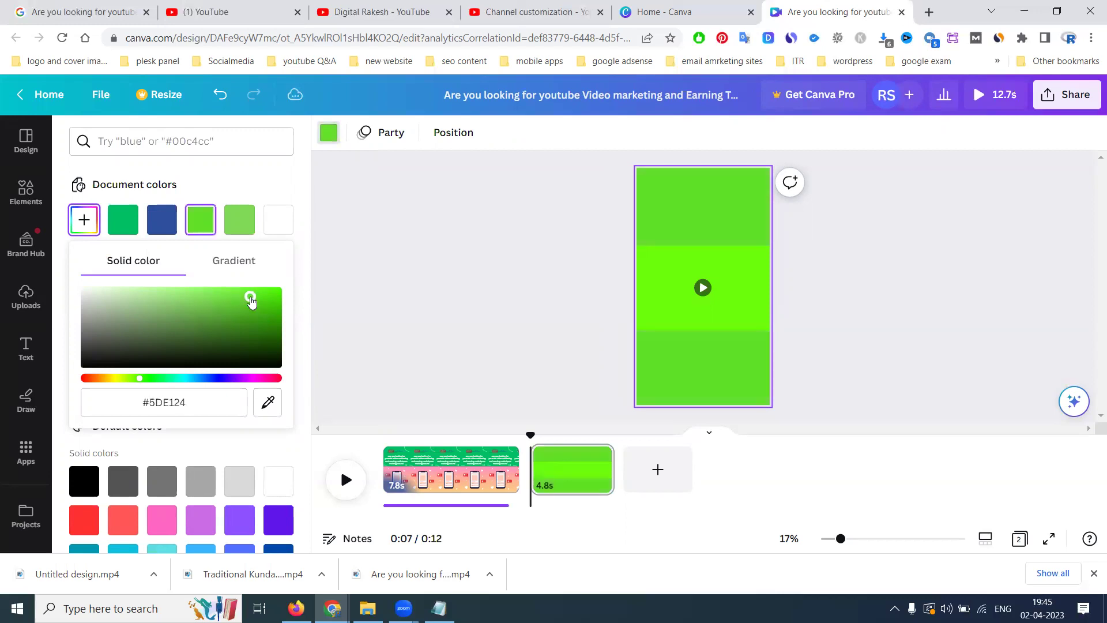
{"action": "left_click", "coordinate": [211, 294]}
{"action": "left_click", "coordinate": [207, 294]}
{"action": "left_click_drag", "start_coordinate": [206, 297], "coordinate": [193, 295]}
{"action": "left_click", "coordinate": [217, 294]}
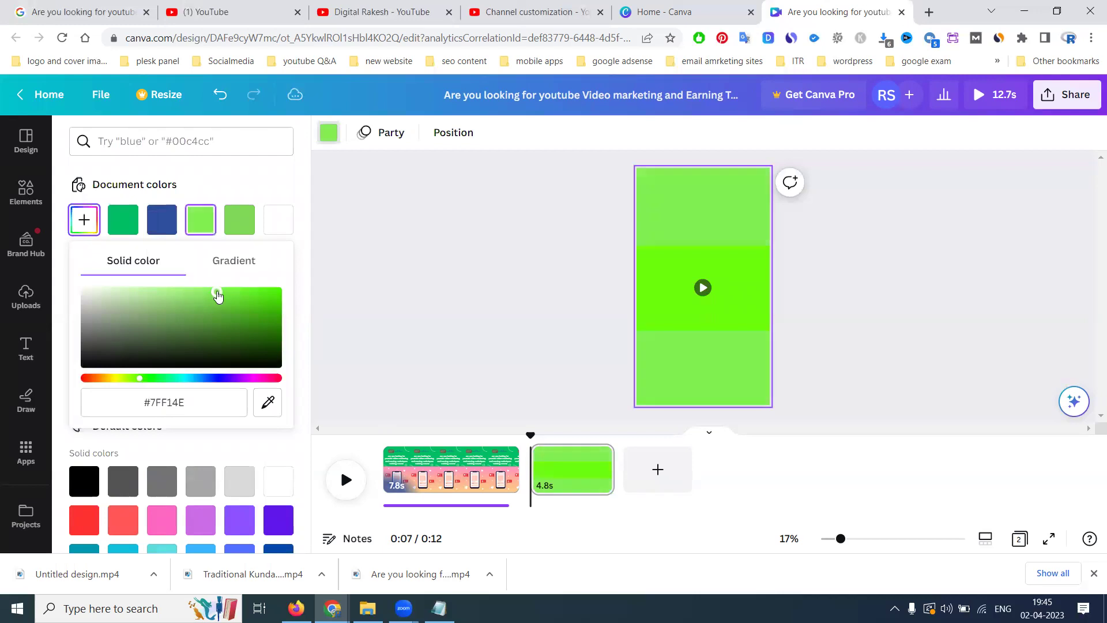
{"action": "left_click", "coordinate": [197, 294]}
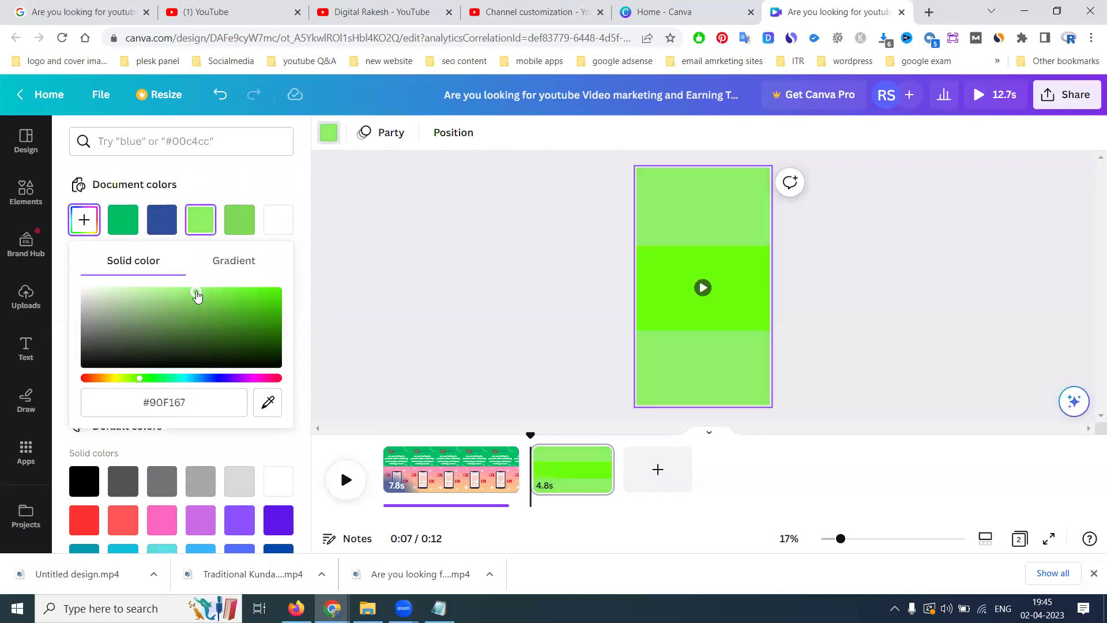
{"action": "left_click", "coordinate": [382, 267]}
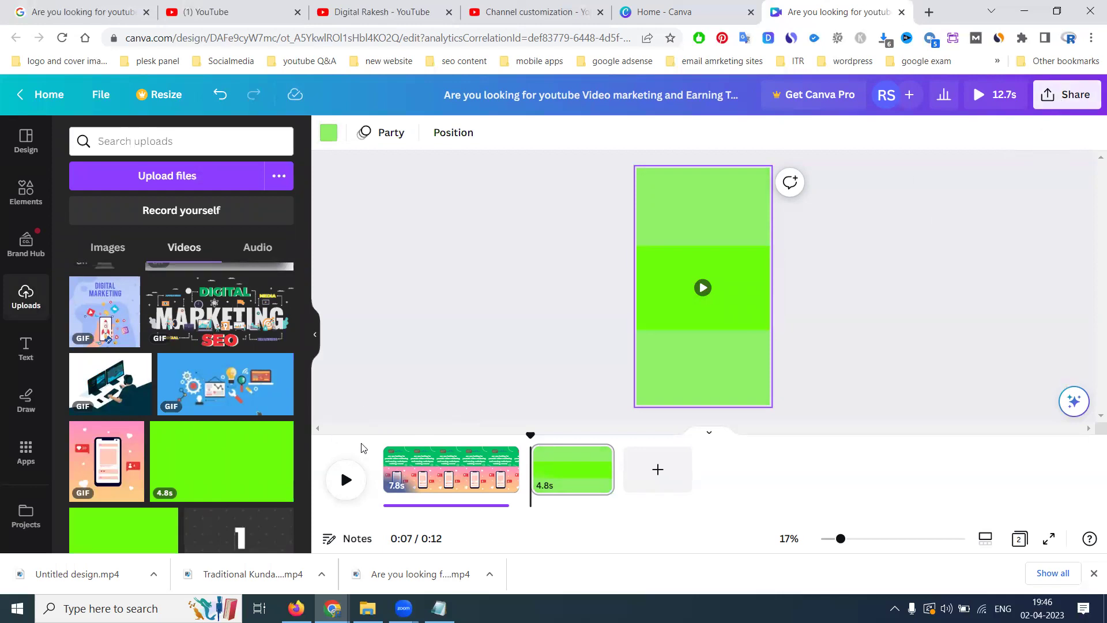
{"action": "left_click", "coordinate": [381, 444]}
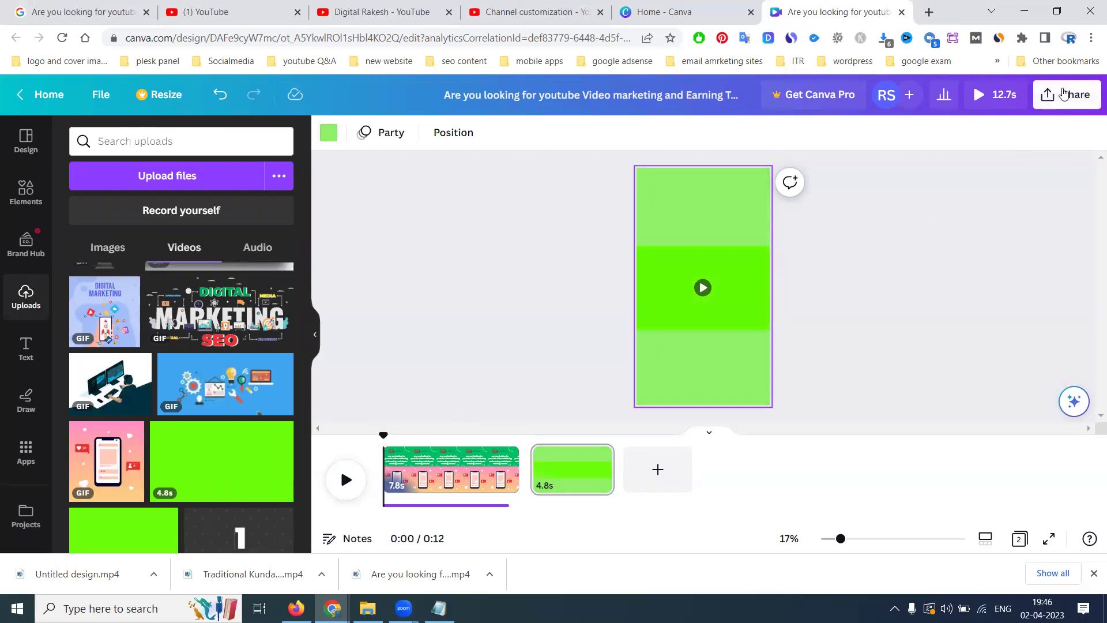
Download the design as an MP4 video using the free watermarked draft option
{"action": "left_click", "coordinate": [1067, 94]}
{"action": "left_click", "coordinate": [872, 462]}
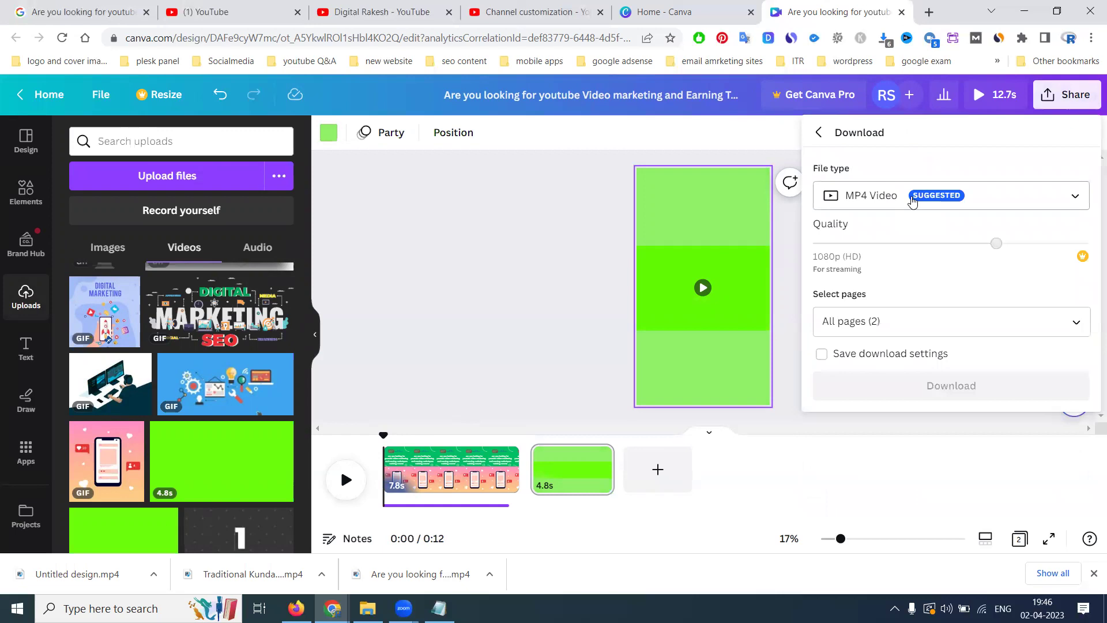
{"action": "left_click", "coordinate": [929, 386]}
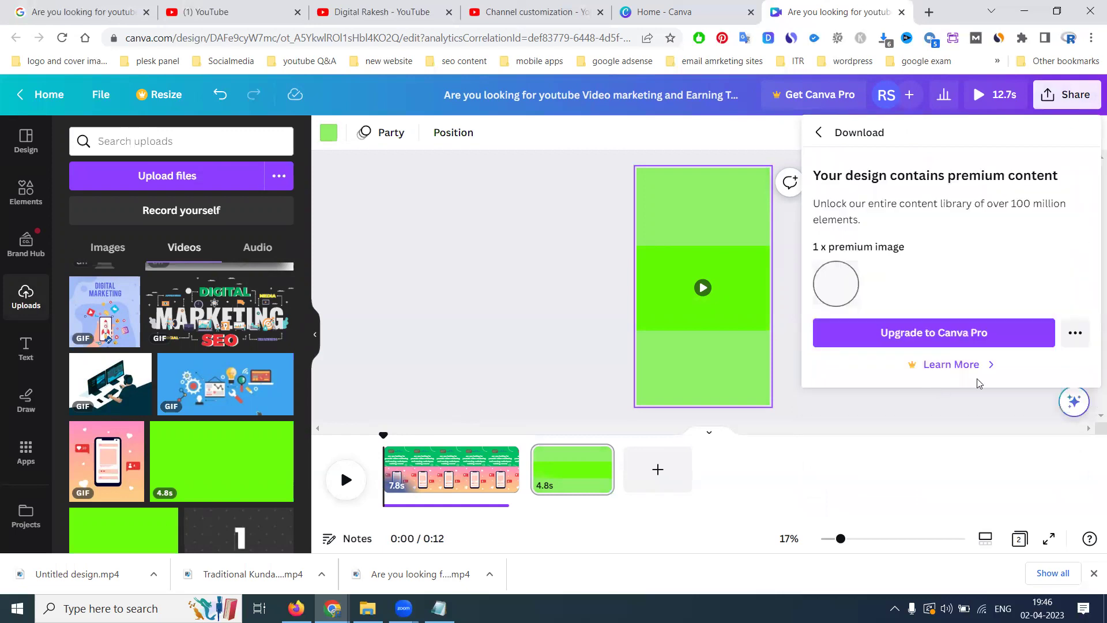
{"action": "left_click", "coordinate": [1075, 333]}
{"action": "left_click", "coordinate": [964, 425]}
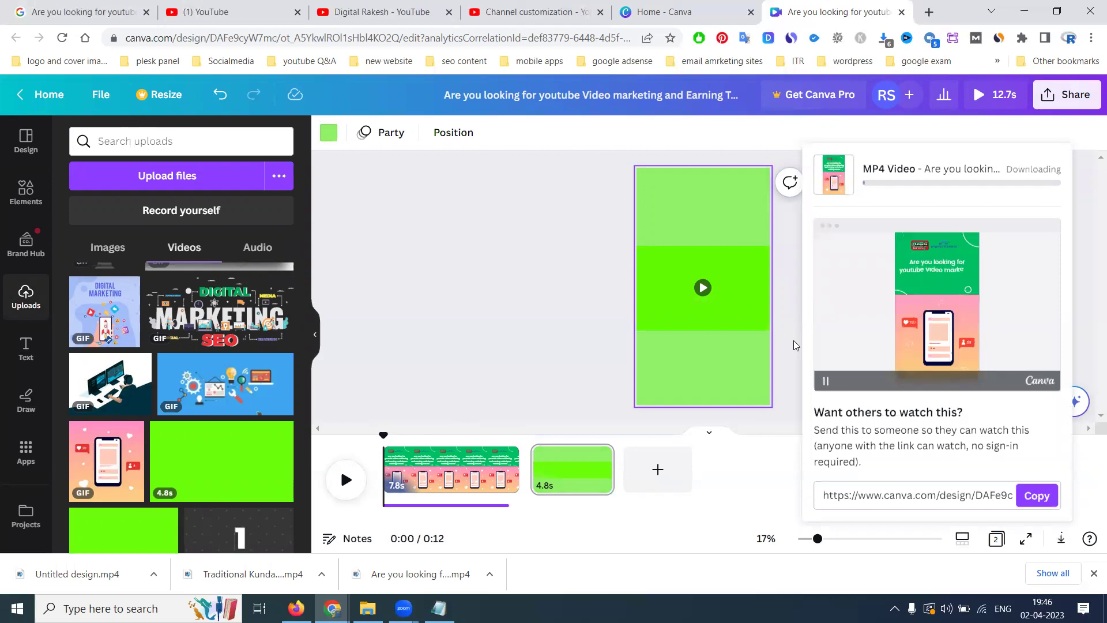
{"action": "left_click", "coordinate": [81, 12]}
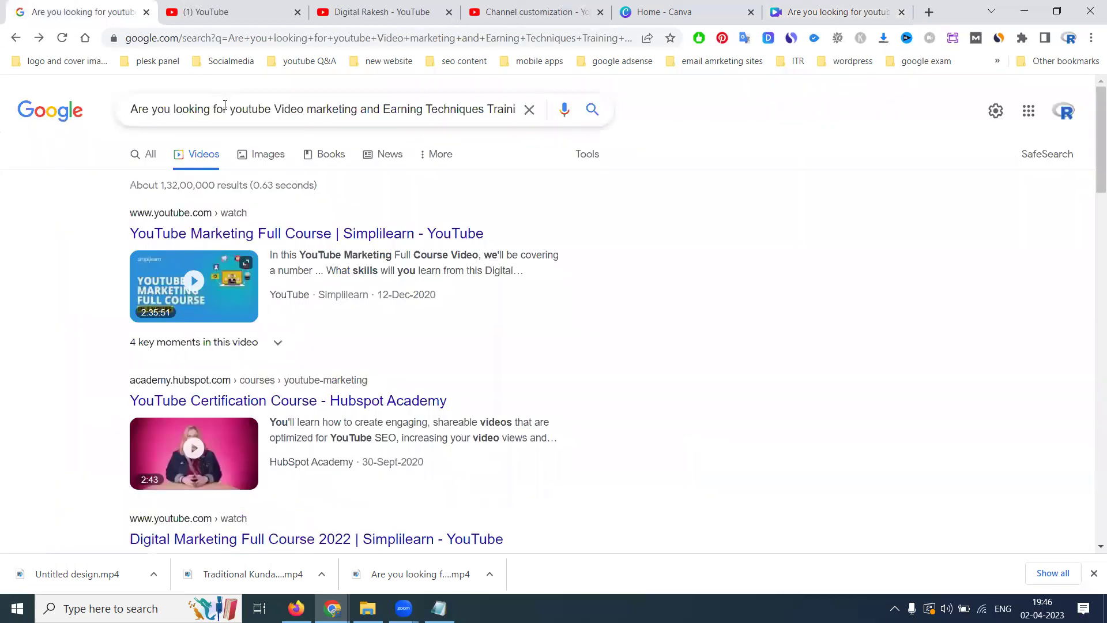
Start a new video upload from YouTube Studio's Content page
{"action": "left_click", "coordinate": [225, 105]}
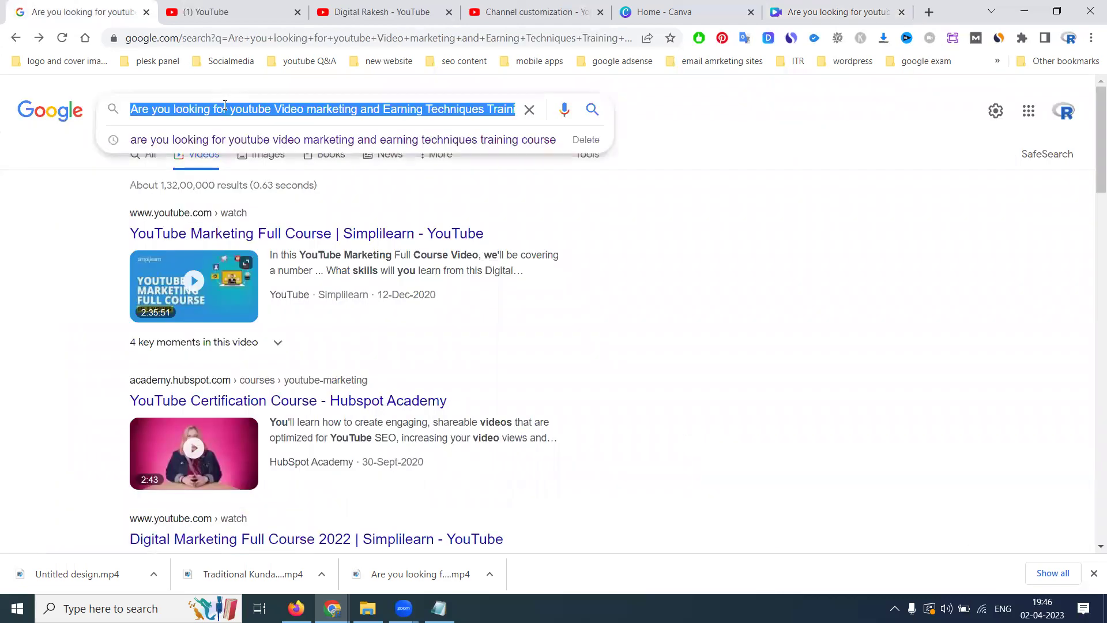
{"action": "left_click", "coordinate": [520, 12]}
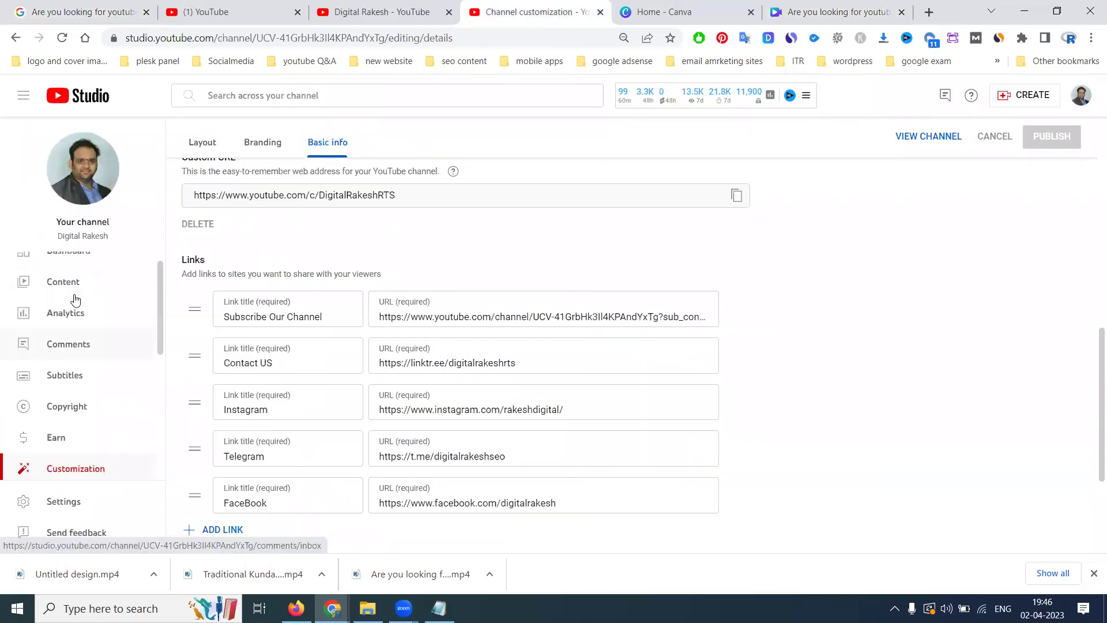
{"action": "left_click", "coordinate": [74, 296]}
{"action": "left_click", "coordinate": [1010, 94]}
{"action": "left_click", "coordinate": [1012, 123]}
{"action": "left_click", "coordinate": [542, 390]}
{"action": "scroll", "coordinate": [409, 231], "scroll_direction": "down", "scroll_amount": 15}
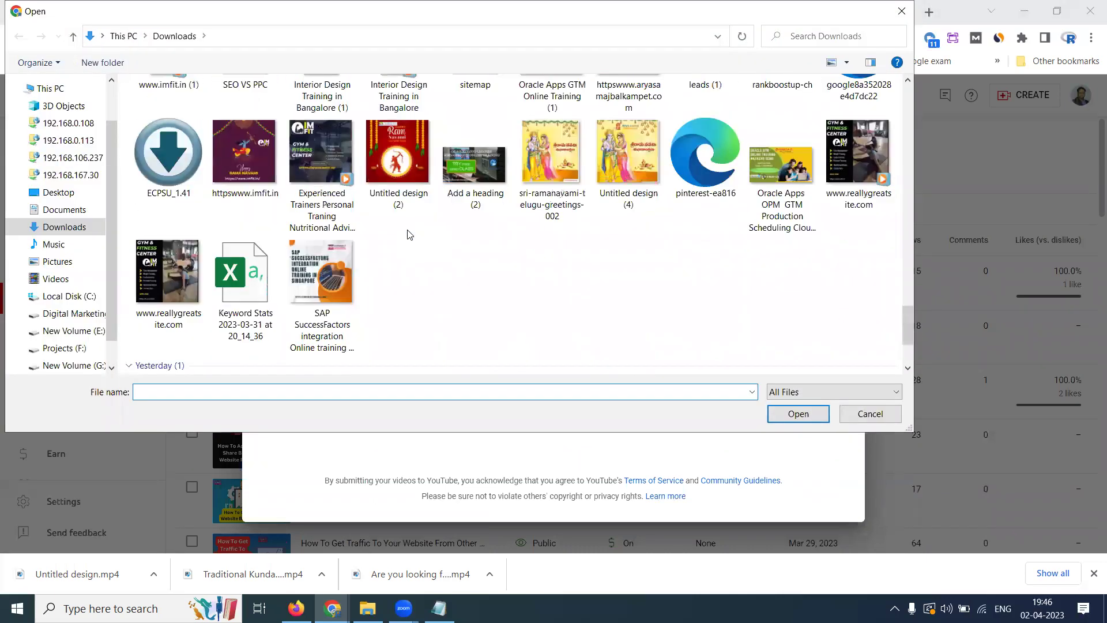
{"action": "scroll", "coordinate": [408, 234], "scroll_direction": "down", "scroll_amount": 5}
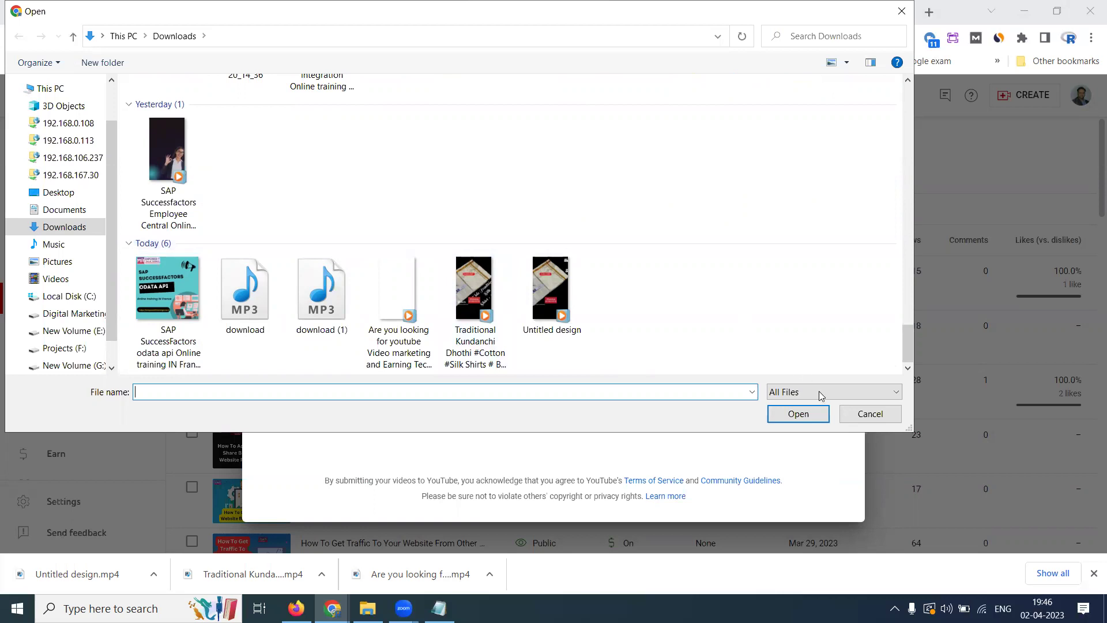
{"action": "left_click", "coordinate": [848, 420]}
Once the Canva download finishes, upload the newest MP4 from Downloads
{"action": "left_click", "coordinate": [787, 12]}
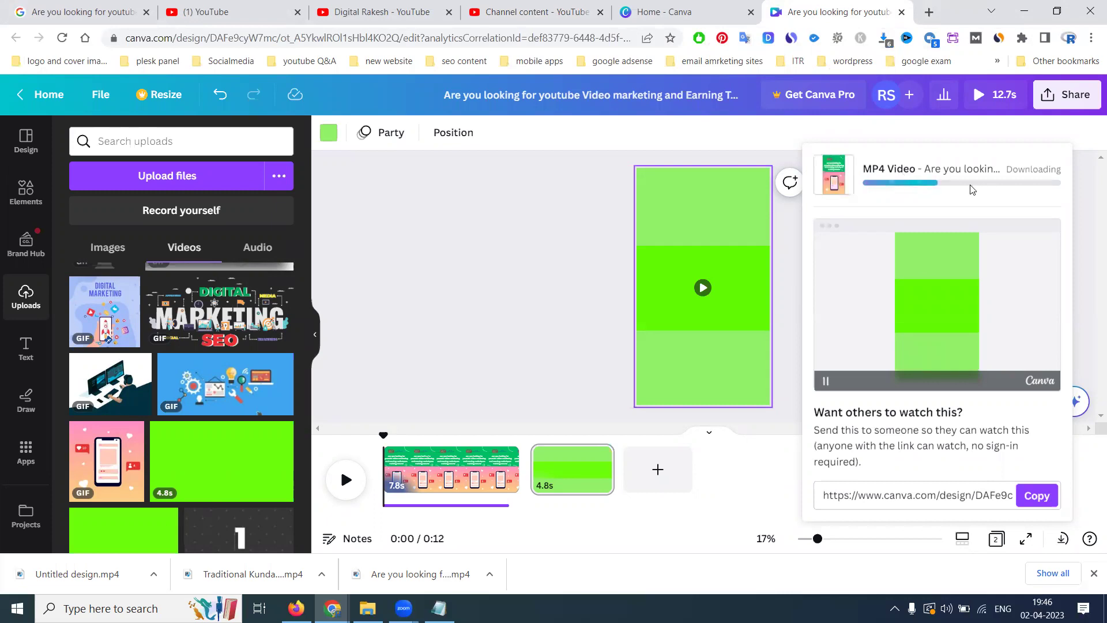
{"action": "left_click", "coordinate": [510, 9]}
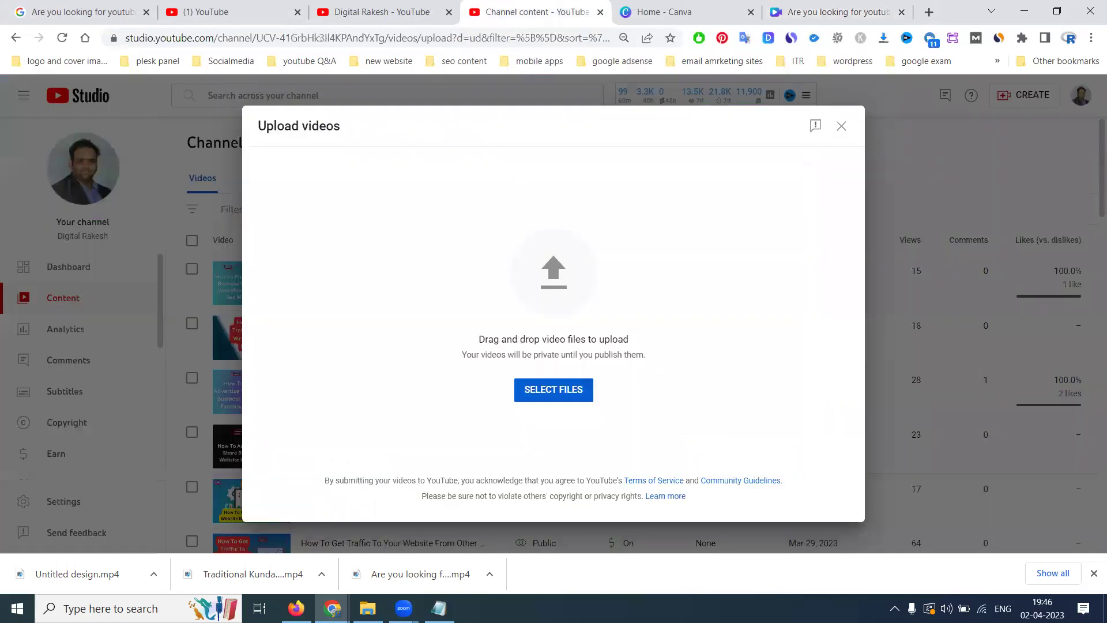
{"action": "left_click", "coordinate": [806, 5]}
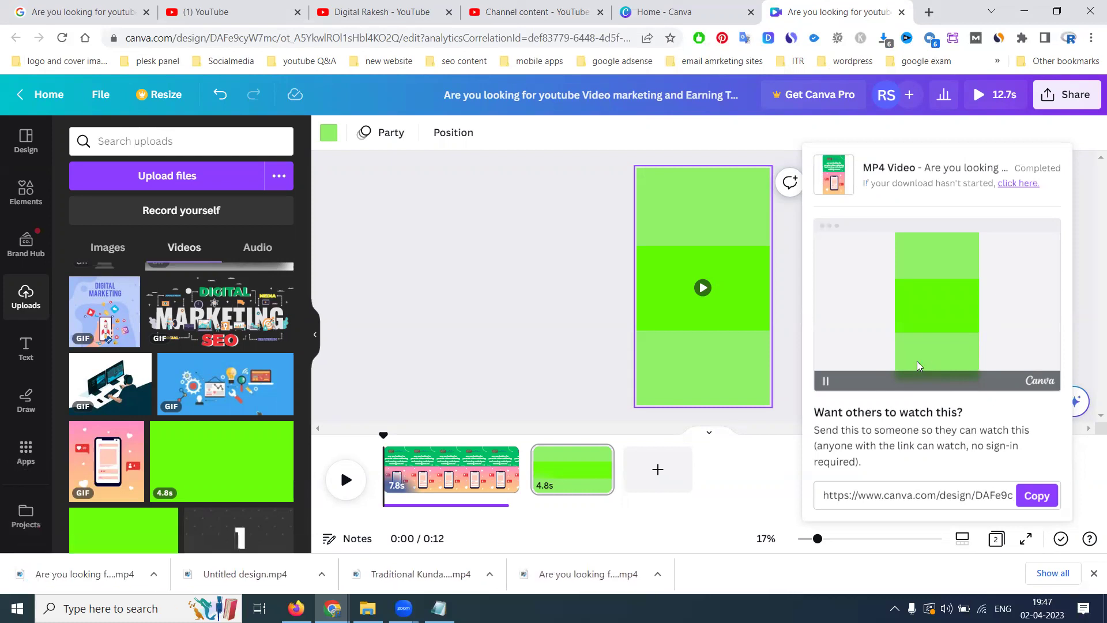
{"action": "left_click", "coordinate": [516, 11]}
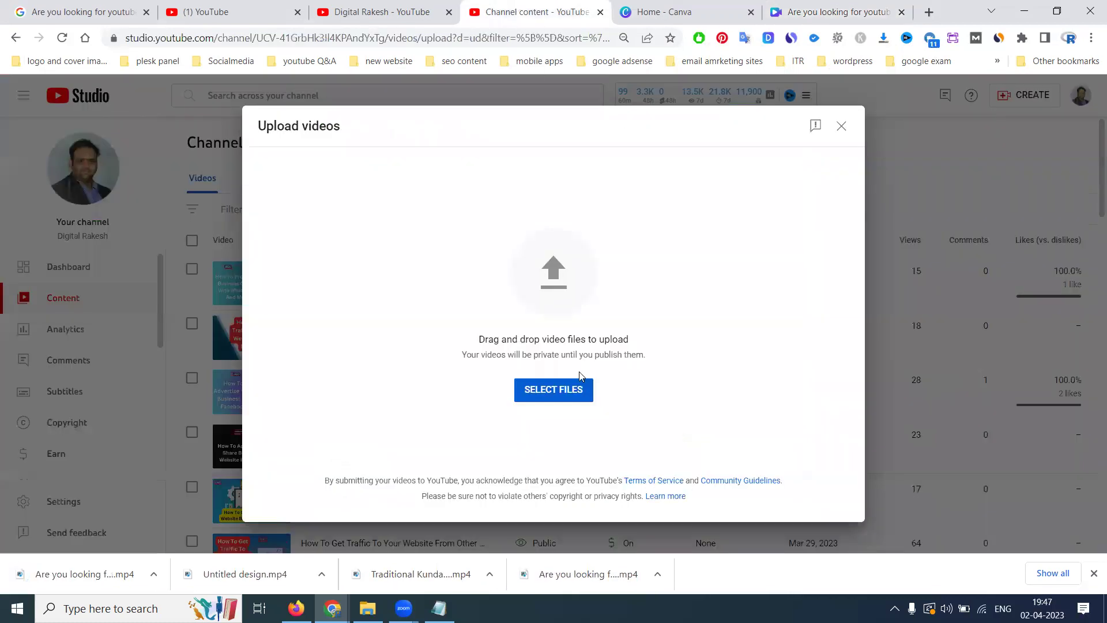
{"action": "left_click", "coordinate": [554, 390]}
{"action": "scroll", "coordinate": [489, 240], "scroll_direction": "down", "scroll_amount": 10}
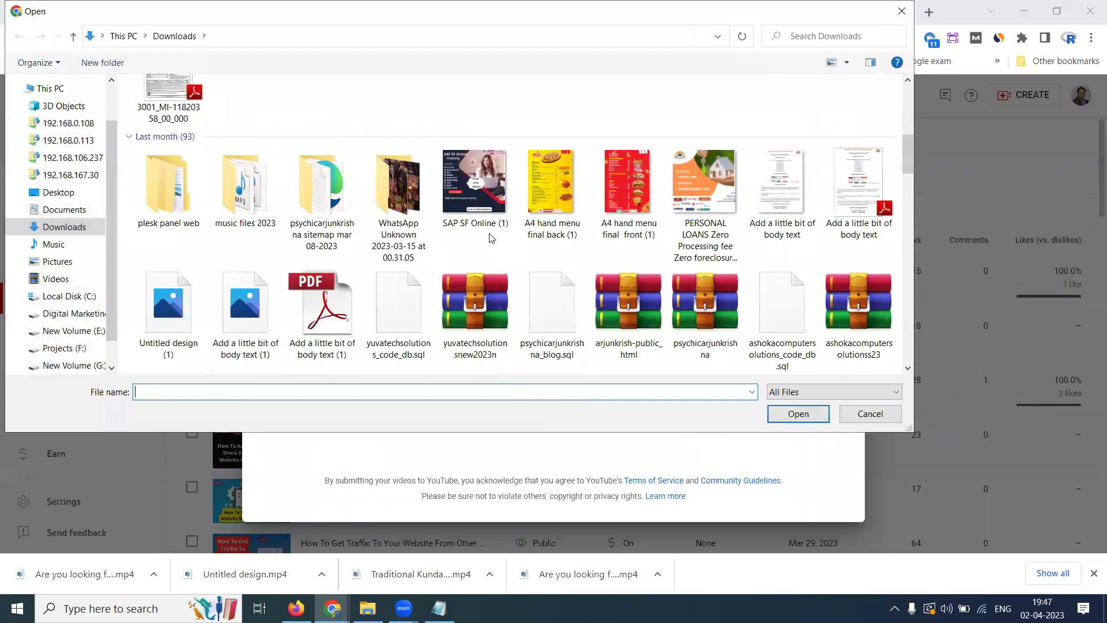
{"action": "scroll", "coordinate": [490, 240], "scroll_direction": "down", "scroll_amount": 15}
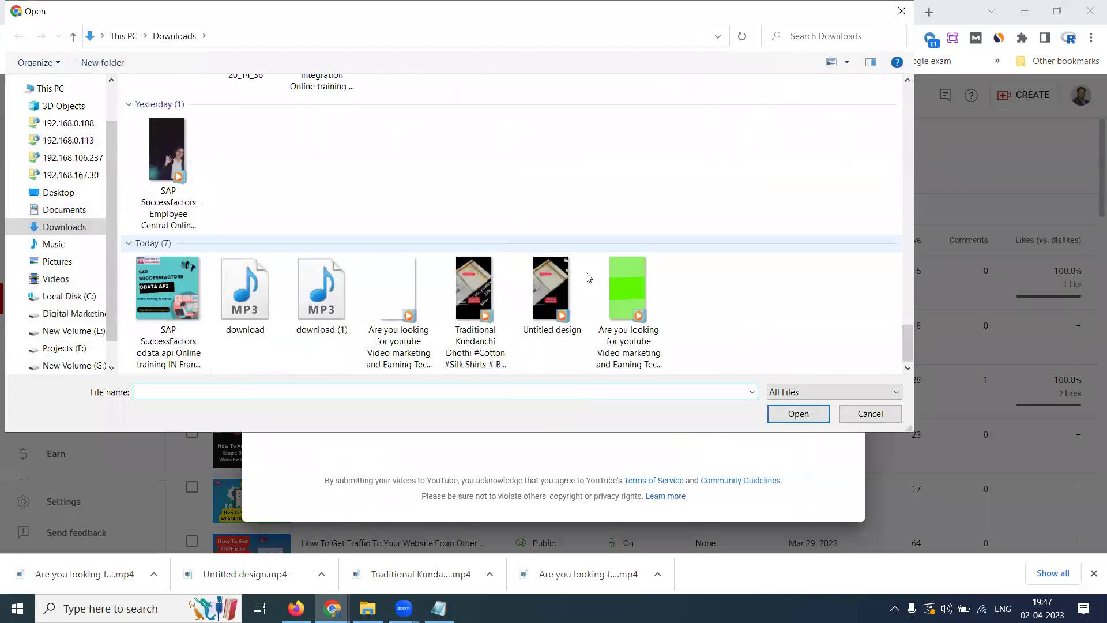
{"action": "double_click", "coordinate": [641, 302]}
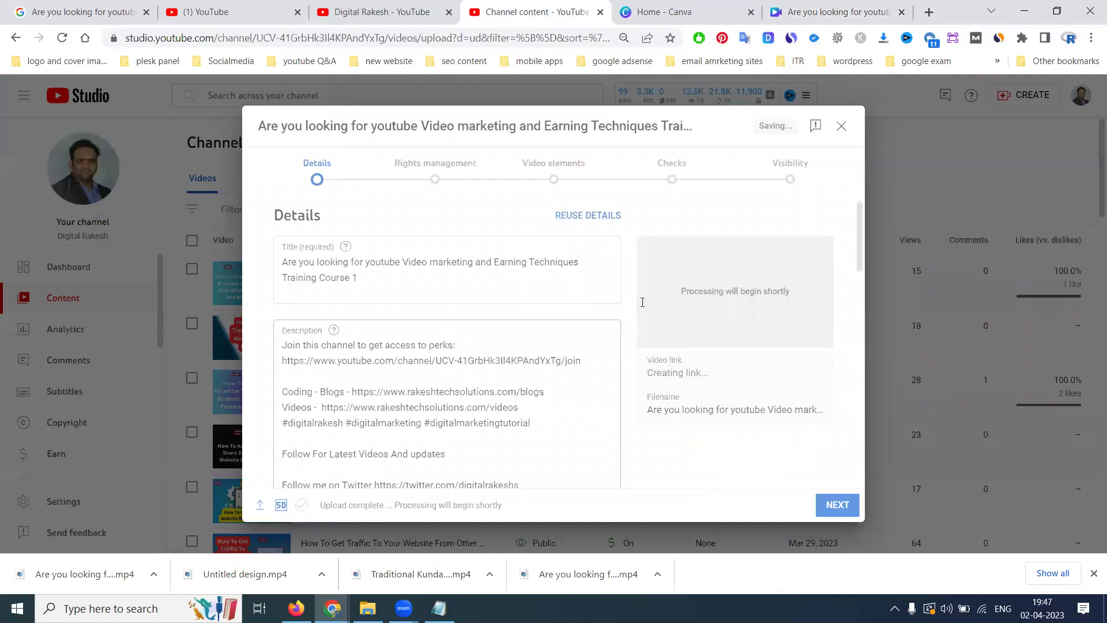
Replace the title's trailing 1 with '| Digit' and paste the title atop the description
{"action": "triple_click", "coordinate": [453, 275]}
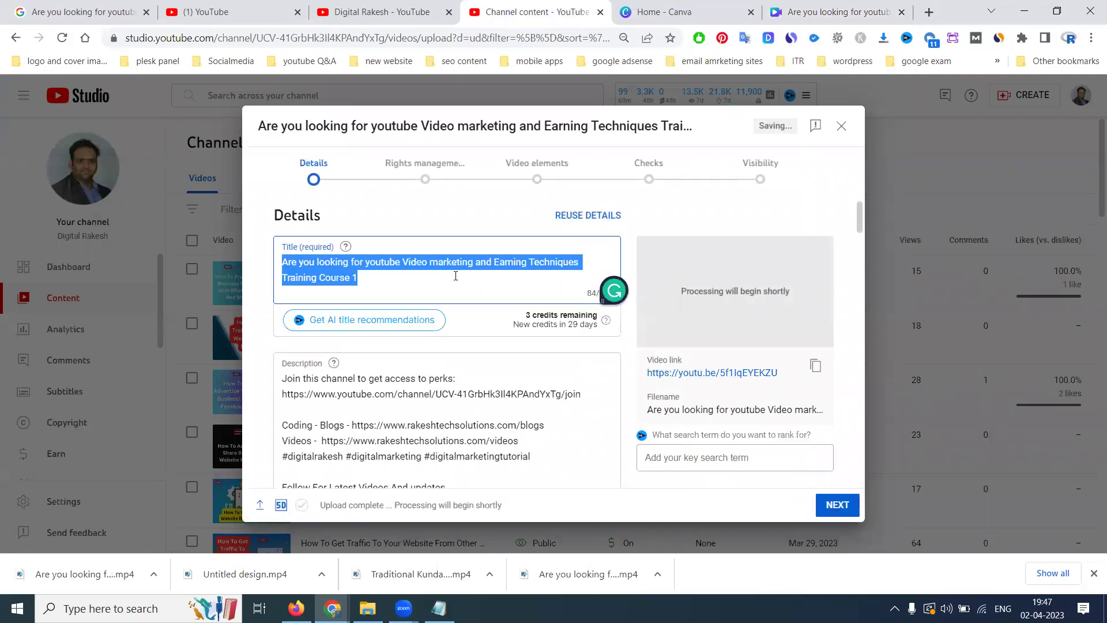
{"action": "left_click", "coordinate": [456, 276]}
{"action": "key", "text": "BackSpace"}
{"action": "key", "text": "BackSpace"}
{"action": "type", "text": "| Digital Rakesh"}
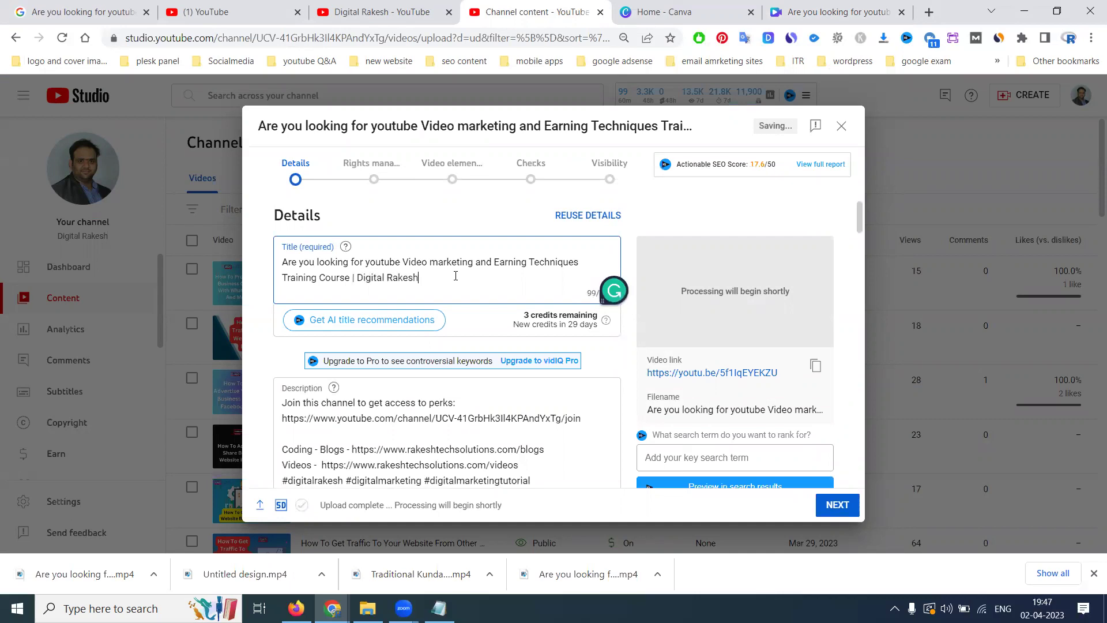
{"action": "triple_click", "coordinate": [456, 276]}
{"action": "key", "text": "ctrl+c"}
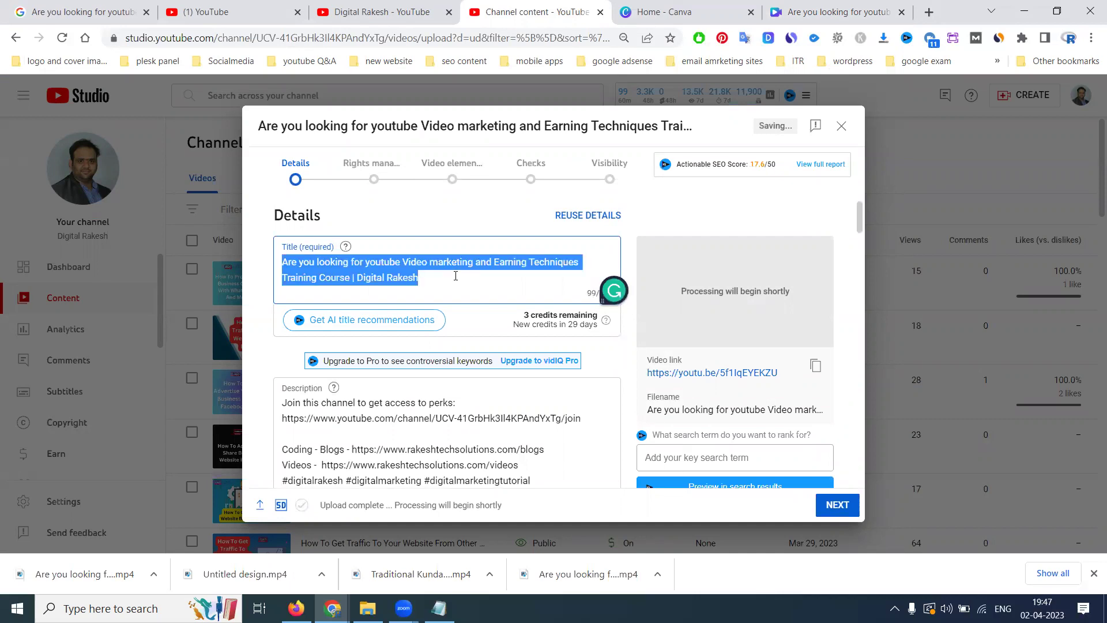
{"action": "left_click", "coordinate": [282, 404]}
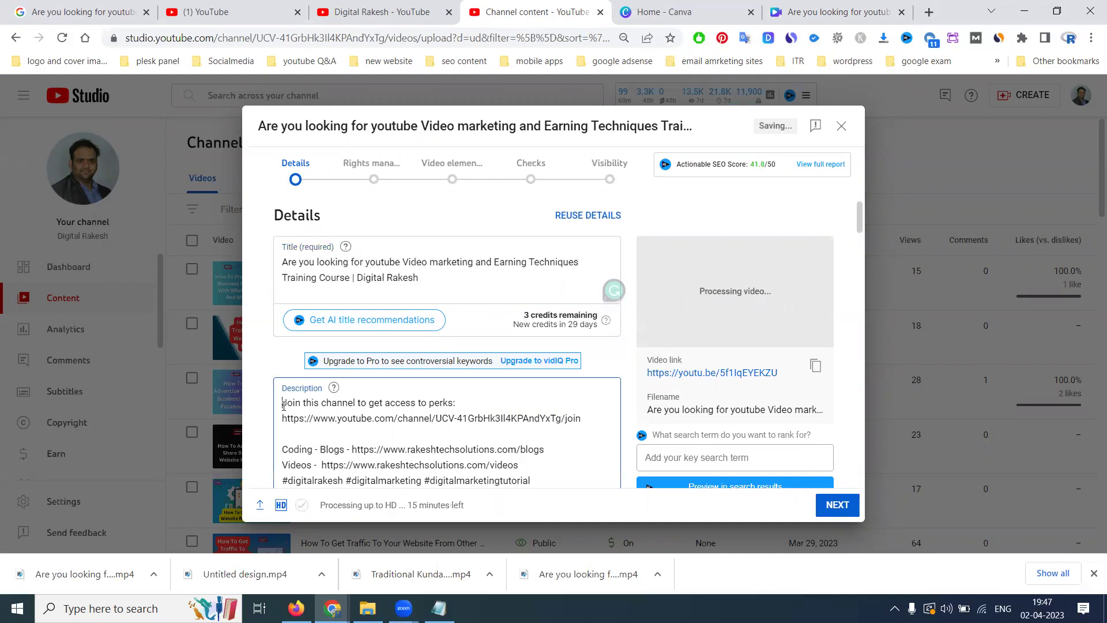
{"action": "key", "text": "ctrl+v"}
{"action": "key", "text": "Return"}
{"action": "key", "text": "Return"}
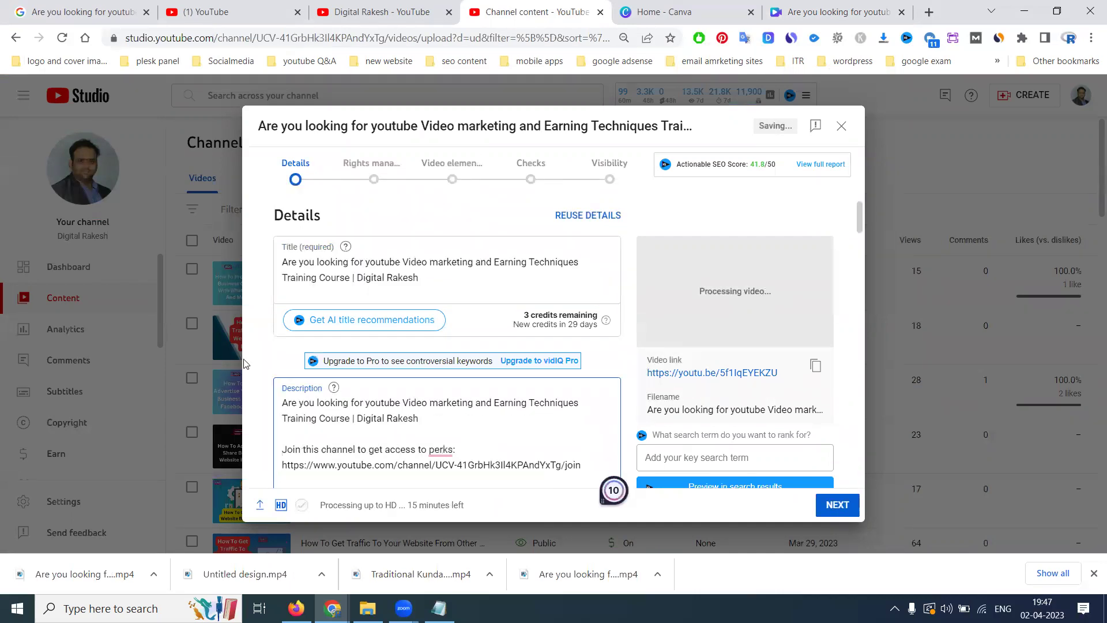
Insert #youtube at the start of the description's hashtag line, before the channel tag
{"action": "scroll", "coordinate": [257, 354], "scroll_direction": "down", "scroll_amount": 4}
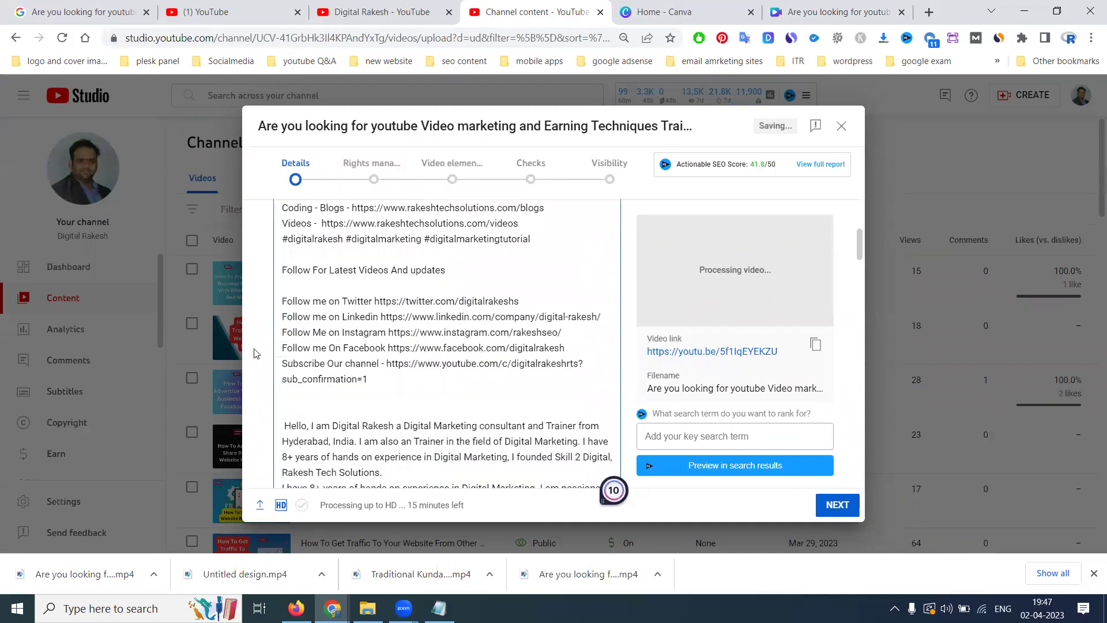
{"action": "left_click", "coordinate": [286, 239]}
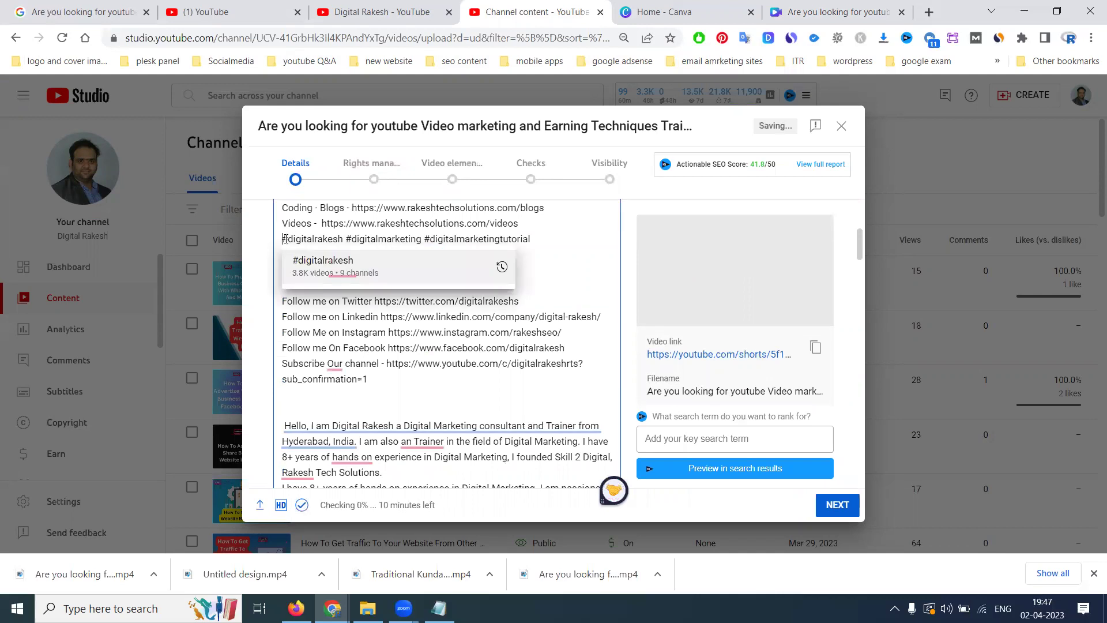
{"action": "type", "text": "S"}
{"action": "key", "text": "BackSpace"}
{"action": "type", "text": "#"}
{"action": "key", "text": "Right"}
{"action": "key", "text": "Right"}
{"action": "key", "text": "Right"}
{"action": "key", "text": "Right"}
{"action": "key", "text": "Right"}
{"action": "key", "text": "Right"}
{"action": "key", "text": "Right"}
{"action": "key", "text": "Right"}
{"action": "key", "text": "Right"}
{"action": "key", "text": "Right"}
{"action": "key", "text": "Right"}
{"action": "key", "text": "Right"}
{"action": "key", "text": "Right"}
{"action": "key", "text": "Right"}
{"action": "type", "text": "youtube"}
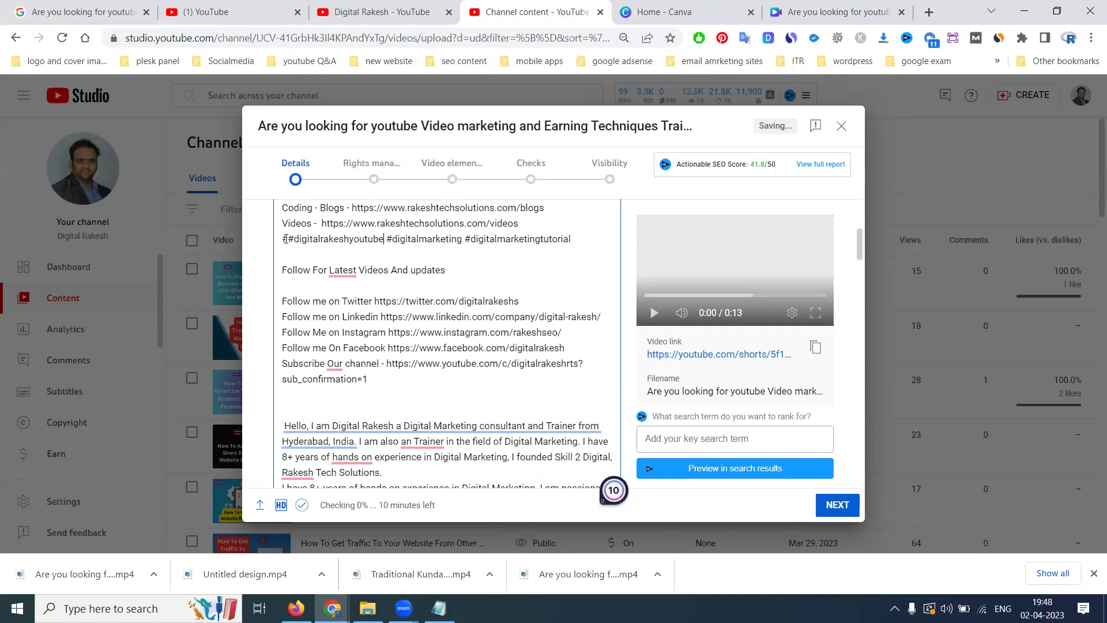
{"action": "key", "text": "BackSpace"}
{"action": "key", "text": "BackSpace"}
{"action": "key", "text": "BackSpace"}
{"action": "key", "text": "BackSpace"}
{"action": "key", "text": "BackSpace"}
{"action": "key", "text": "BackSpace"}
{"action": "key", "text": "BackSpace"}
{"action": "key", "text": "BackSpace"}
{"action": "key", "text": "Home"}
{"action": "key", "text": "Delete"}
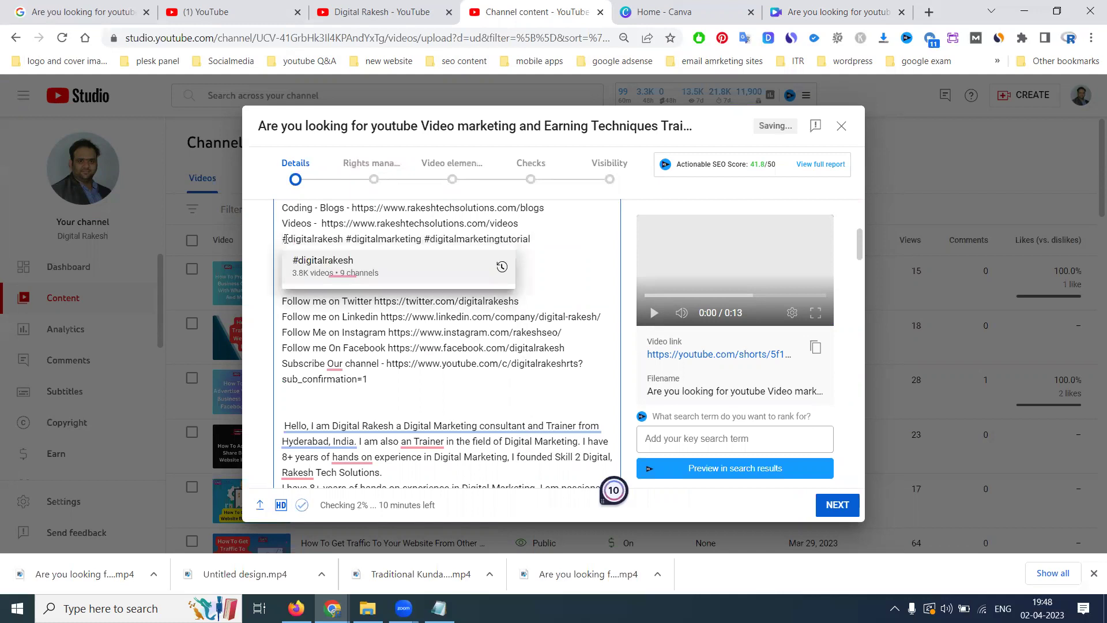
{"action": "type", "text": "#you"}
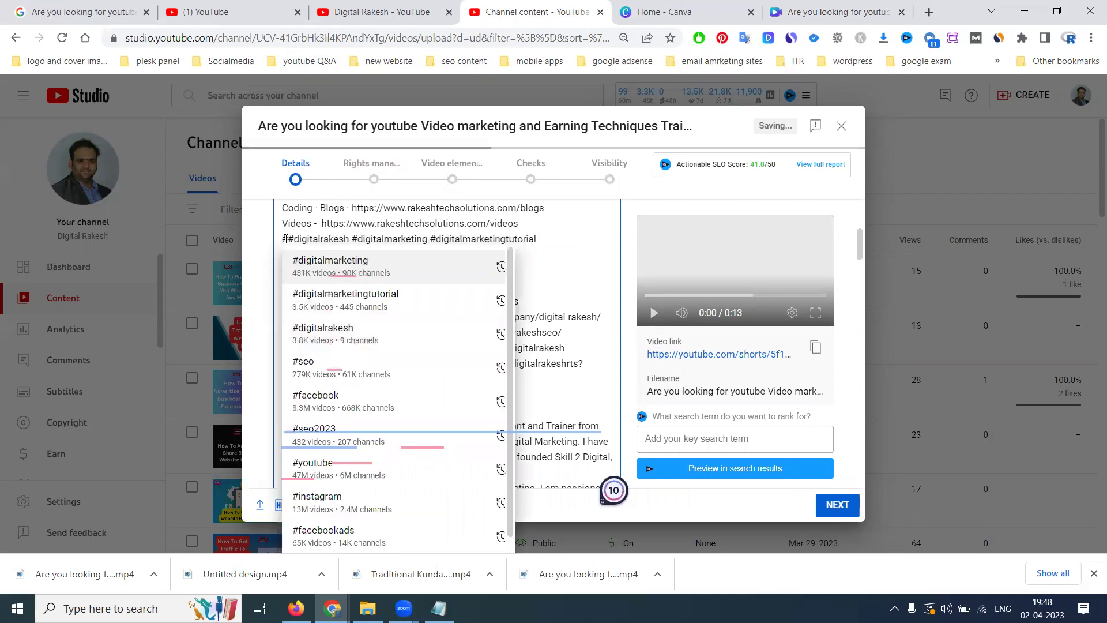
{"action": "type", "text": "tube"}
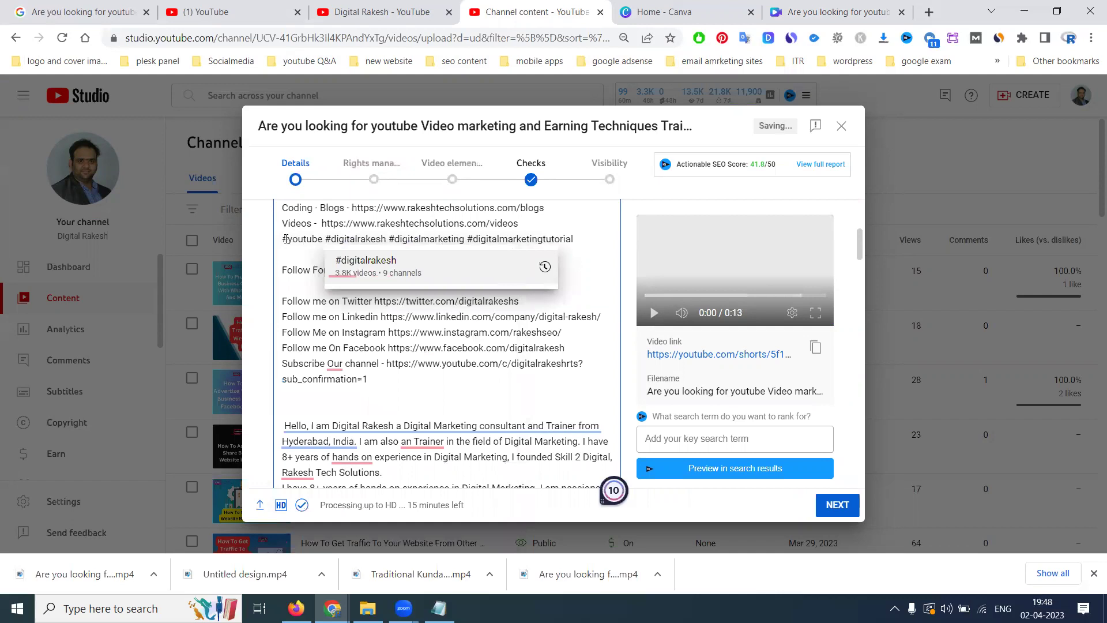
{"action": "key", "text": "Escape"}
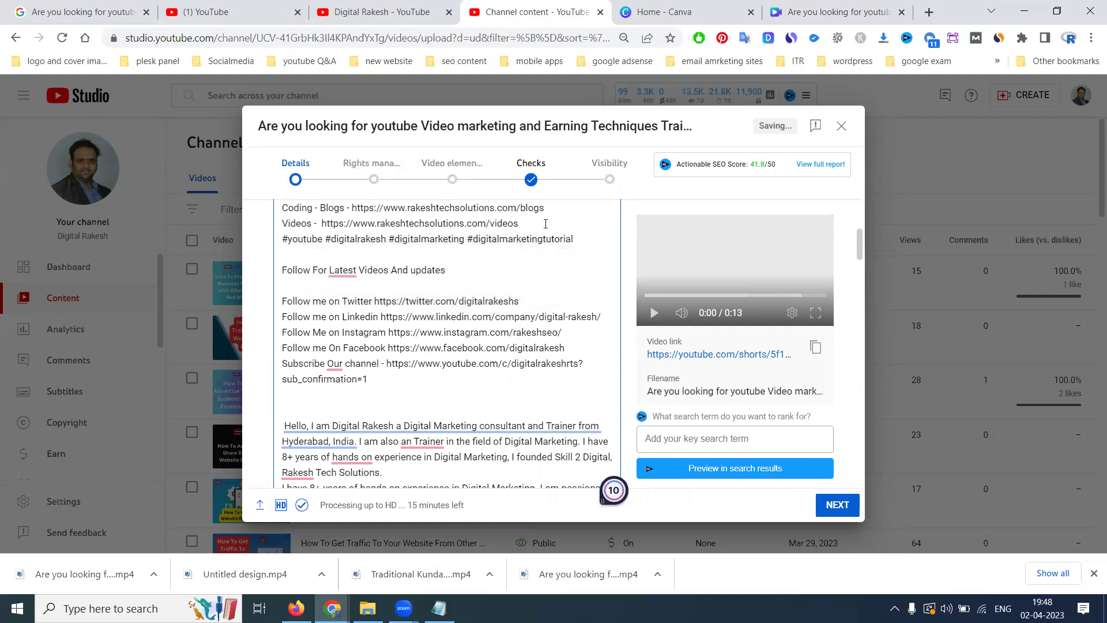
Add the full title and 'youtube Video marketing and Earning Techniques' as tags
{"action": "triple_click", "coordinate": [484, 121]}
{"action": "scroll", "coordinate": [501, 346], "scroll_direction": "down", "scroll_amount": 10}
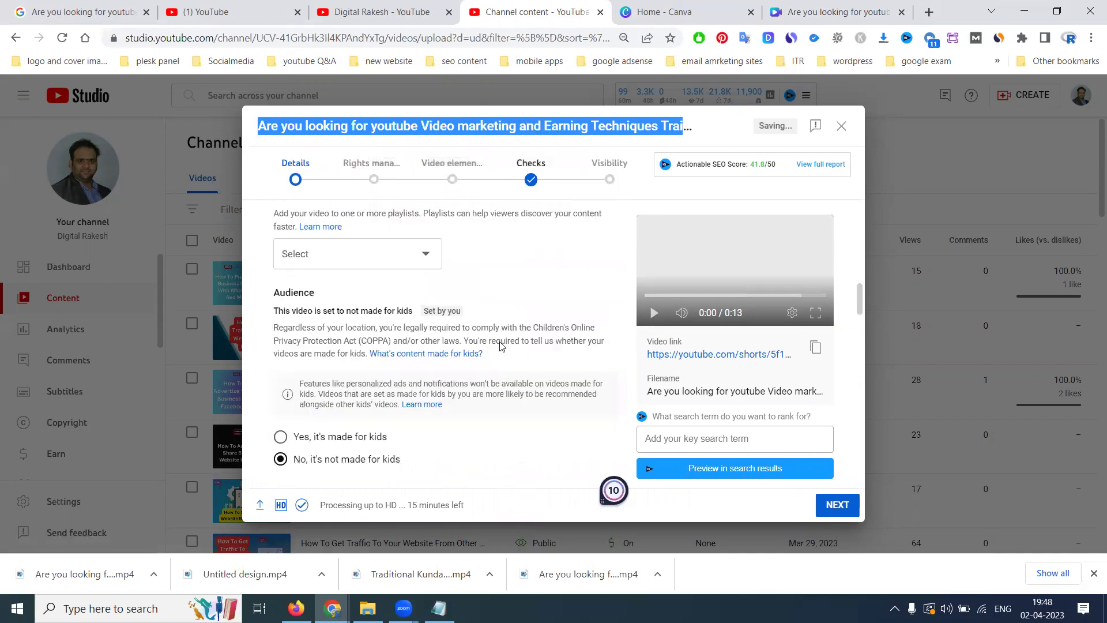
{"action": "scroll", "coordinate": [501, 346], "scroll_direction": "down", "scroll_amount": 12}
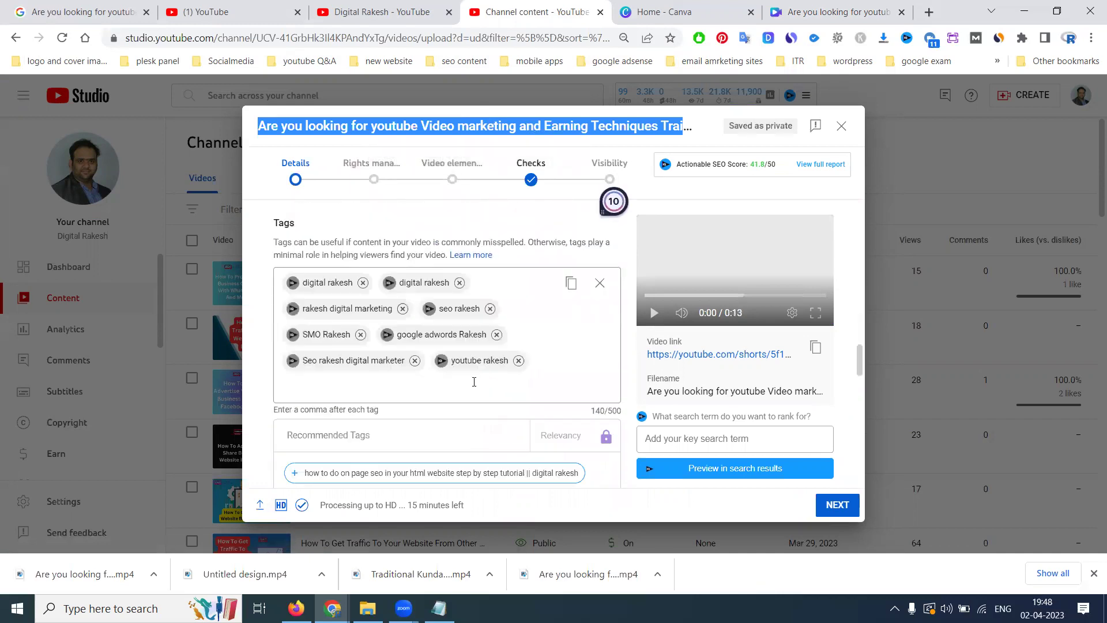
{"action": "left_click", "coordinate": [474, 382]}
{"action": "key", "text": "ctrl+v"}
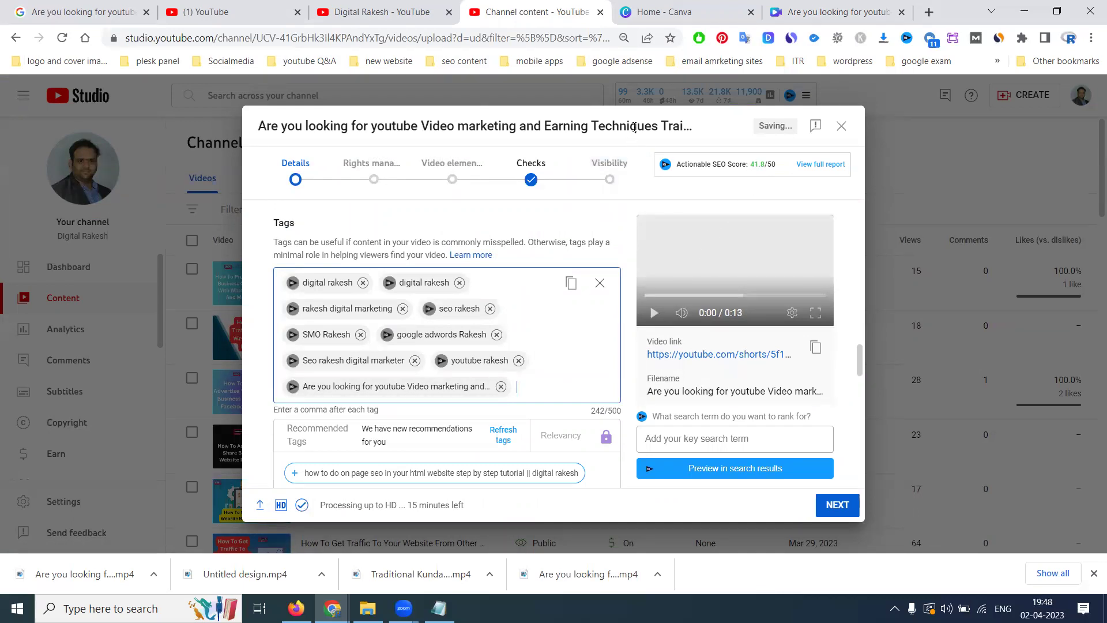
{"action": "left_click_drag", "start_coordinate": [657, 126], "coordinate": [368, 123]}
{"action": "key", "text": "ctrl+c"}
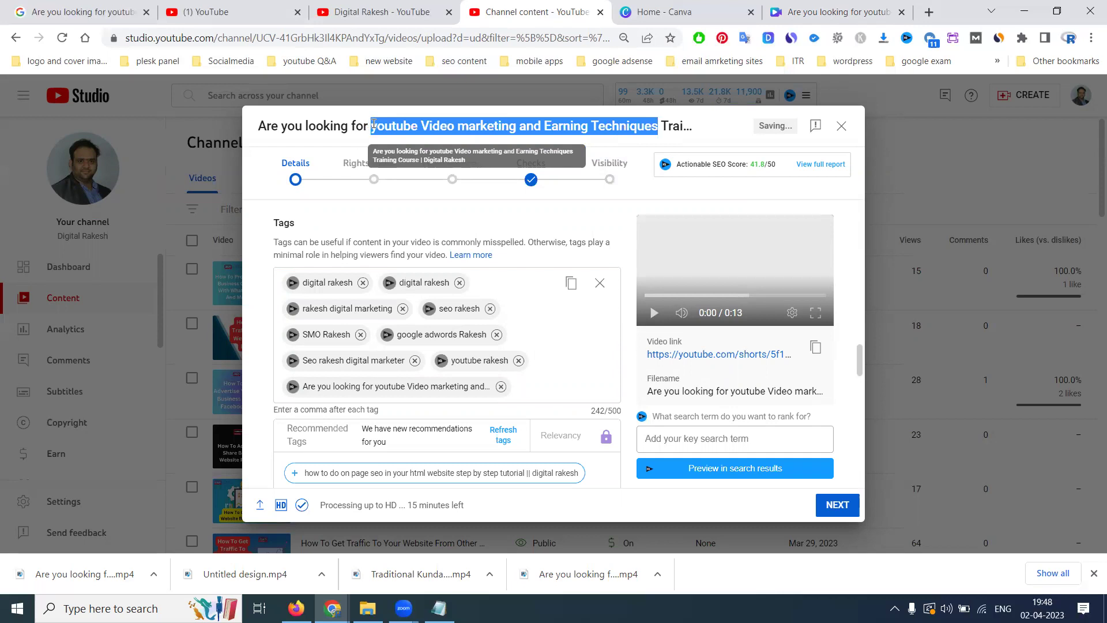
{"action": "left_click", "coordinate": [541, 398]}
{"action": "key", "text": "ctrl+v"}
{"action": "key", "text": "Return"}
Set recording date Apr 2, 2023 and location Hyderabad, Telangana, then go to Rights management
{"action": "scroll", "coordinate": [539, 397], "scroll_direction": "down", "scroll_amount": 10}
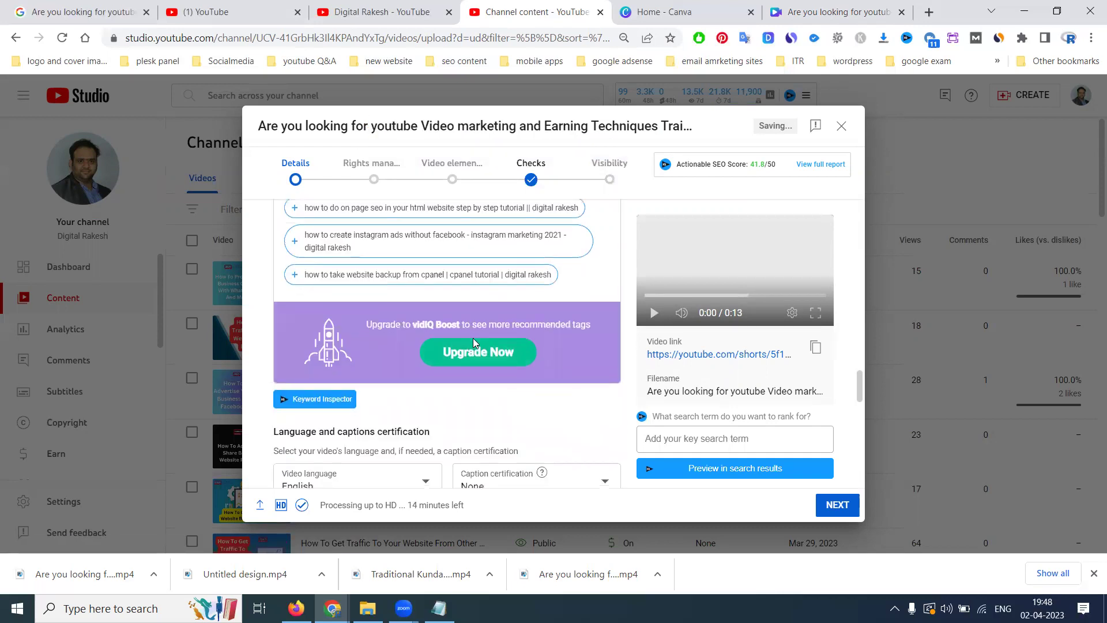
{"action": "left_click", "coordinate": [366, 291]}
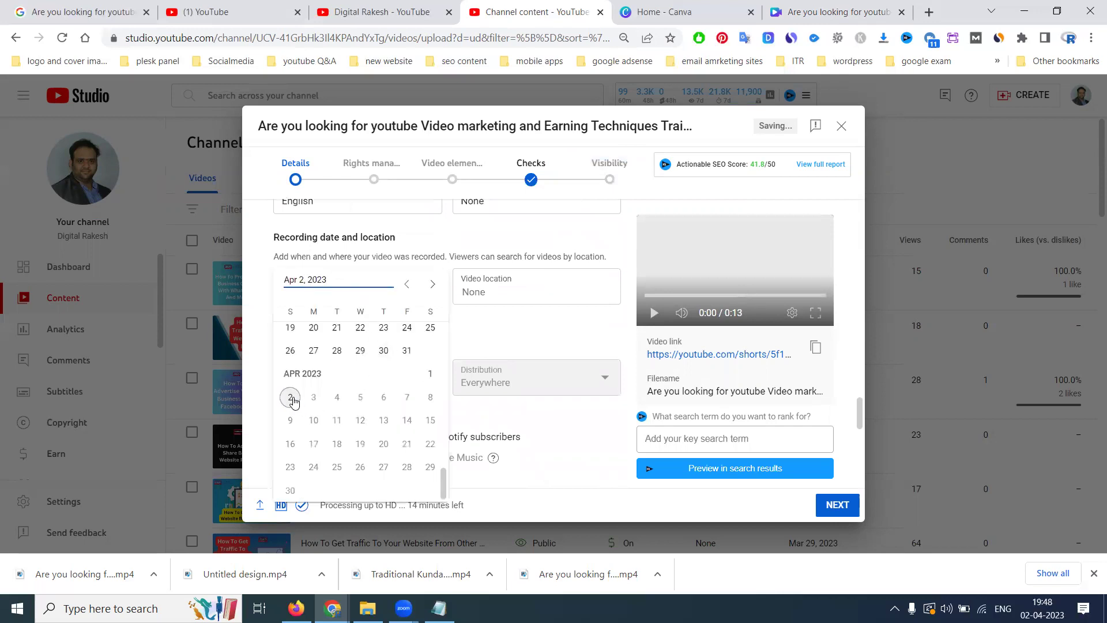
{"action": "left_click", "coordinate": [292, 397]}
{"action": "scroll", "coordinate": [550, 354], "scroll_direction": "down", "scroll_amount": 1}
{"action": "left_click", "coordinate": [491, 218]}
{"action": "type", "text": "hyd"}
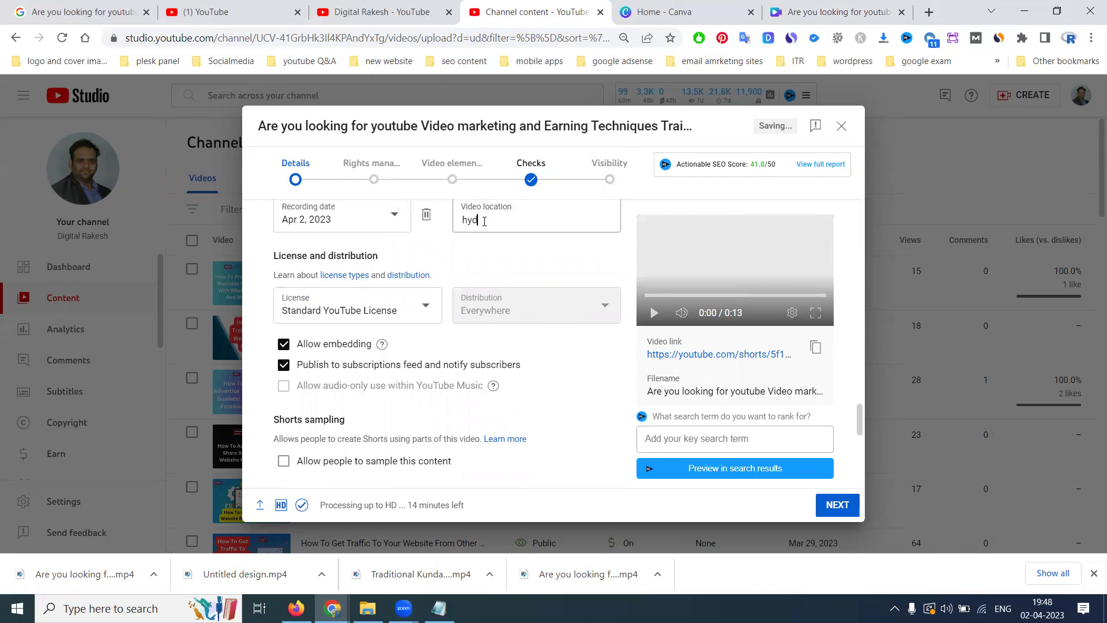
{"action": "type", "text": "erabad"}
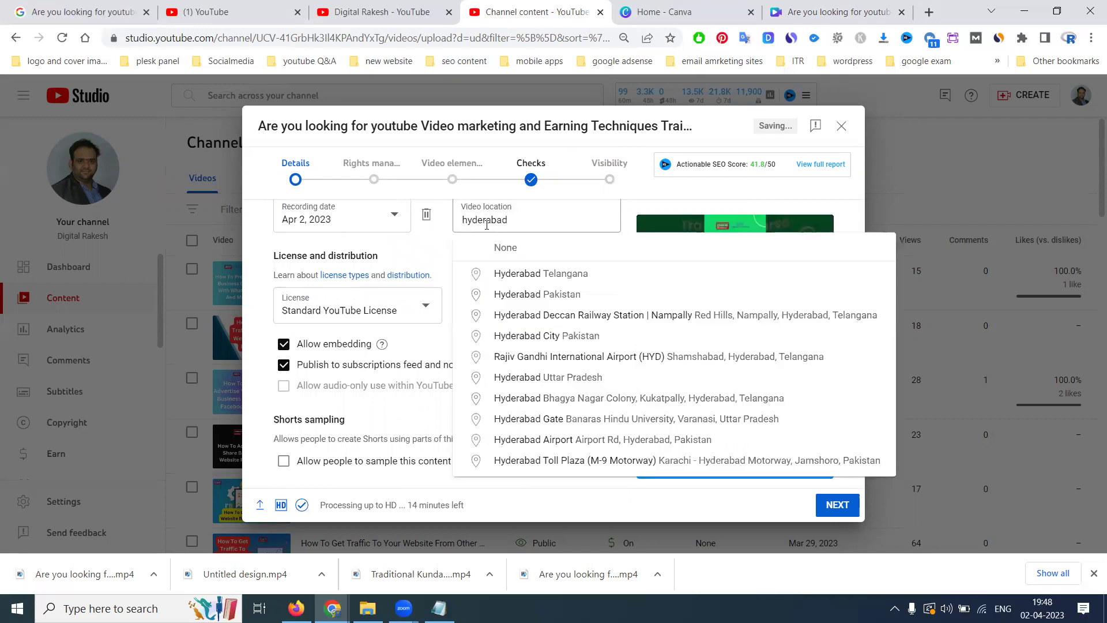
{"action": "left_click", "coordinate": [526, 275]}
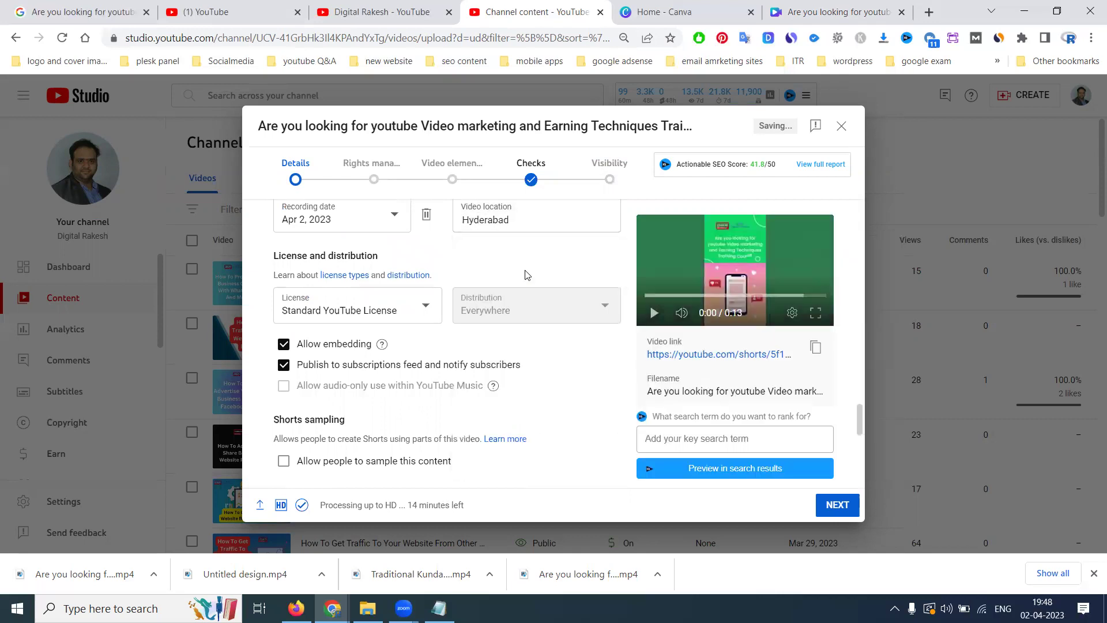
{"action": "scroll", "coordinate": [539, 294], "scroll_direction": "down", "scroll_amount": 10}
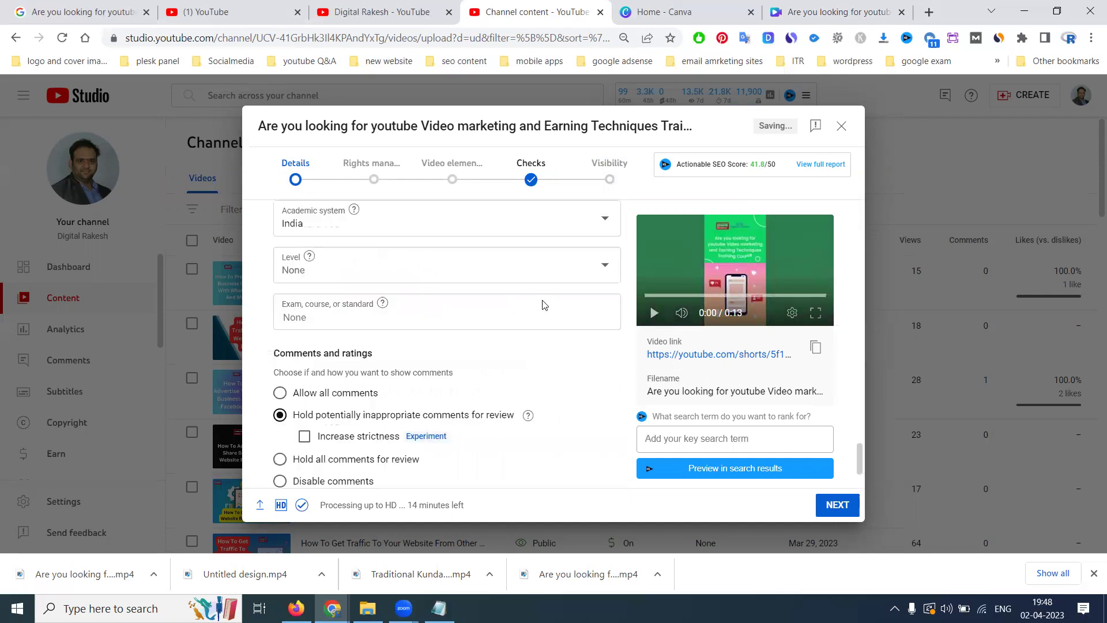
{"action": "left_click", "coordinate": [845, 510]}
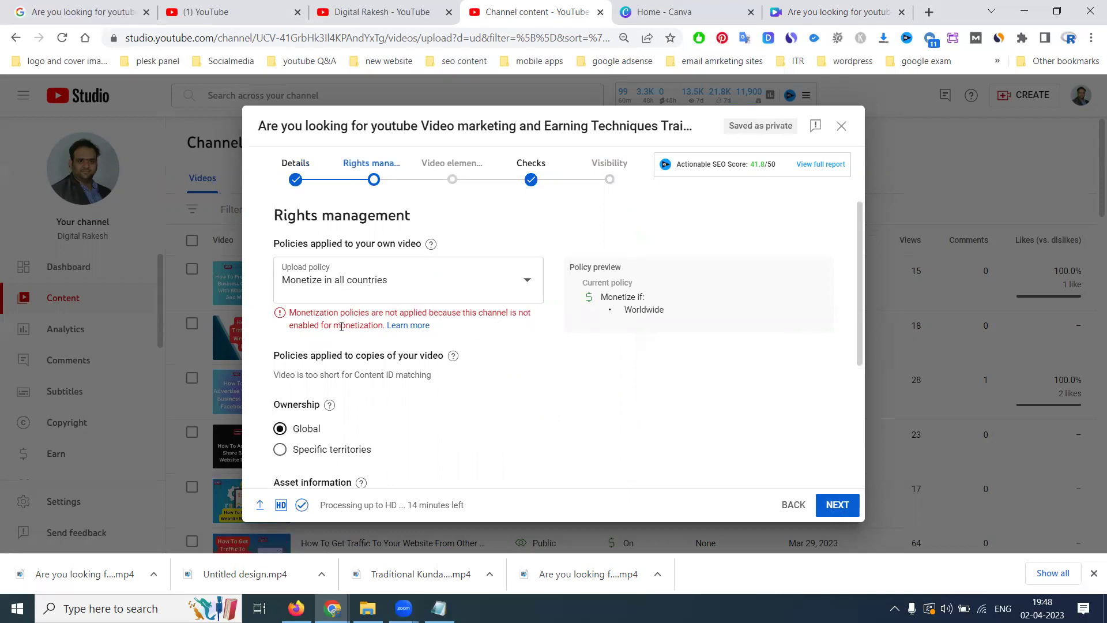
Copy the asset title into the Asset description and Notes fields
{"action": "scroll", "coordinate": [343, 329], "scroll_direction": "down", "scroll_amount": 1}
{"action": "scroll", "coordinate": [347, 338], "scroll_direction": "down", "scroll_amount": 2}
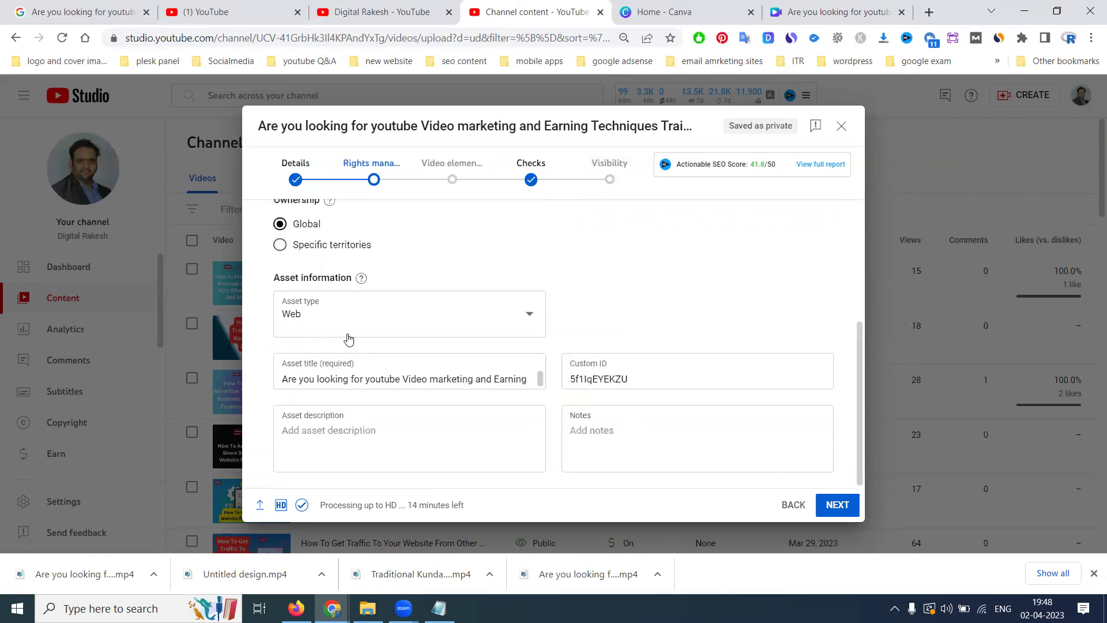
{"action": "left_click", "coordinate": [365, 378]}
{"action": "key", "text": "ctrl+a"}
{"action": "key", "text": "ctrl+c"}
{"action": "left_click", "coordinate": [383, 430]}
{"action": "key", "text": "ctrl+v"}
{"action": "left_click", "coordinate": [637, 448]}
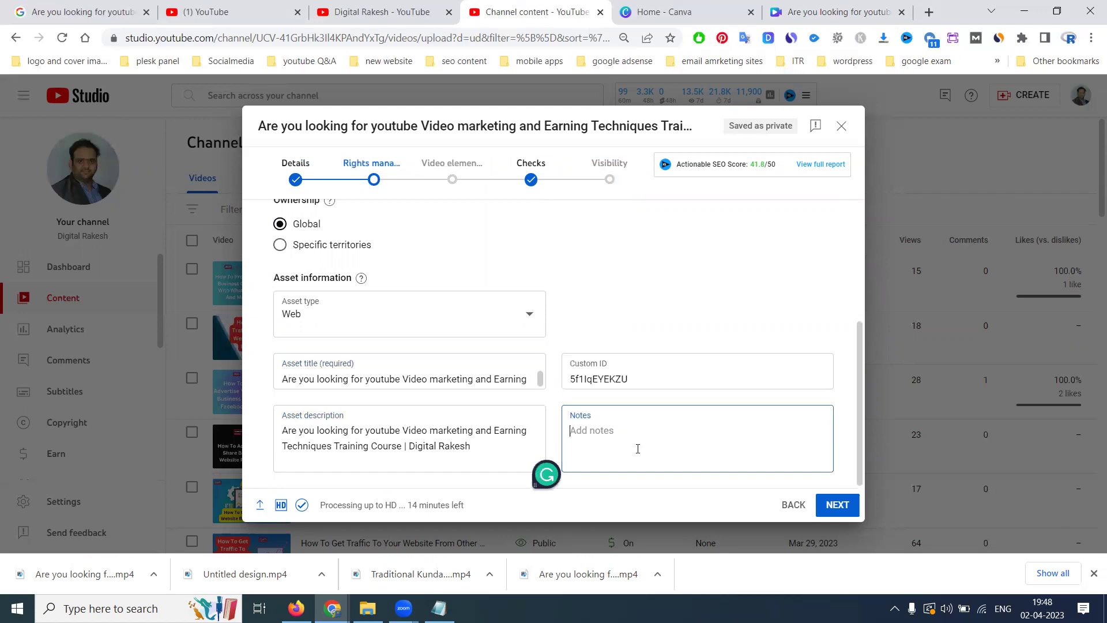
{"action": "key", "text": "ctrl+v"}
Advance through Video elements and Checks, with no copyright issues found, to Visibility
{"action": "left_click", "coordinate": [836, 504]}
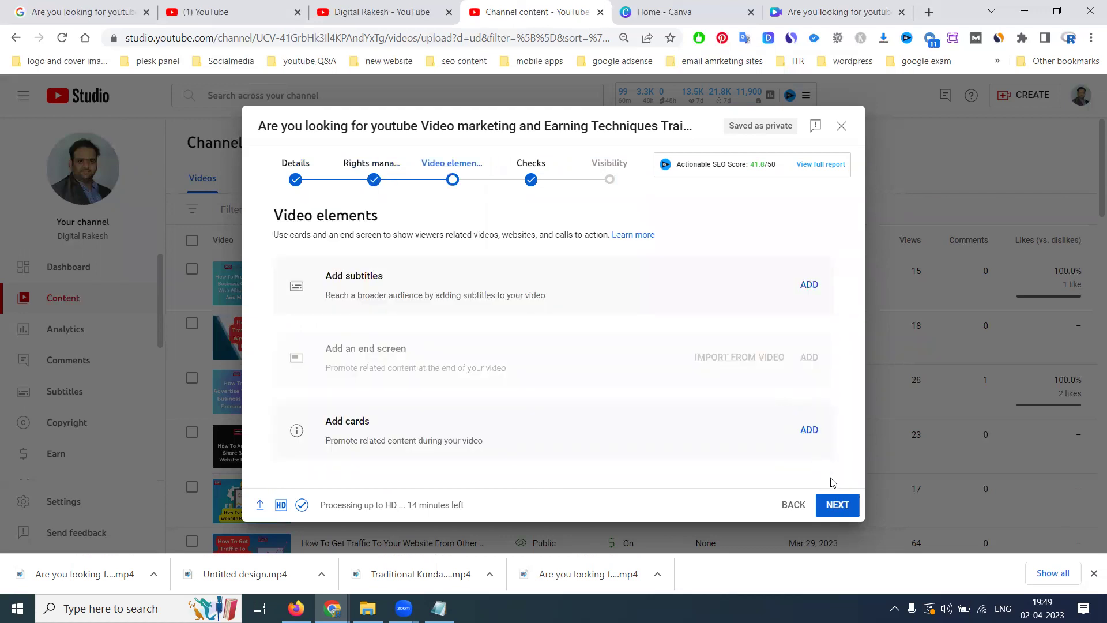
{"action": "left_click", "coordinate": [838, 506]}
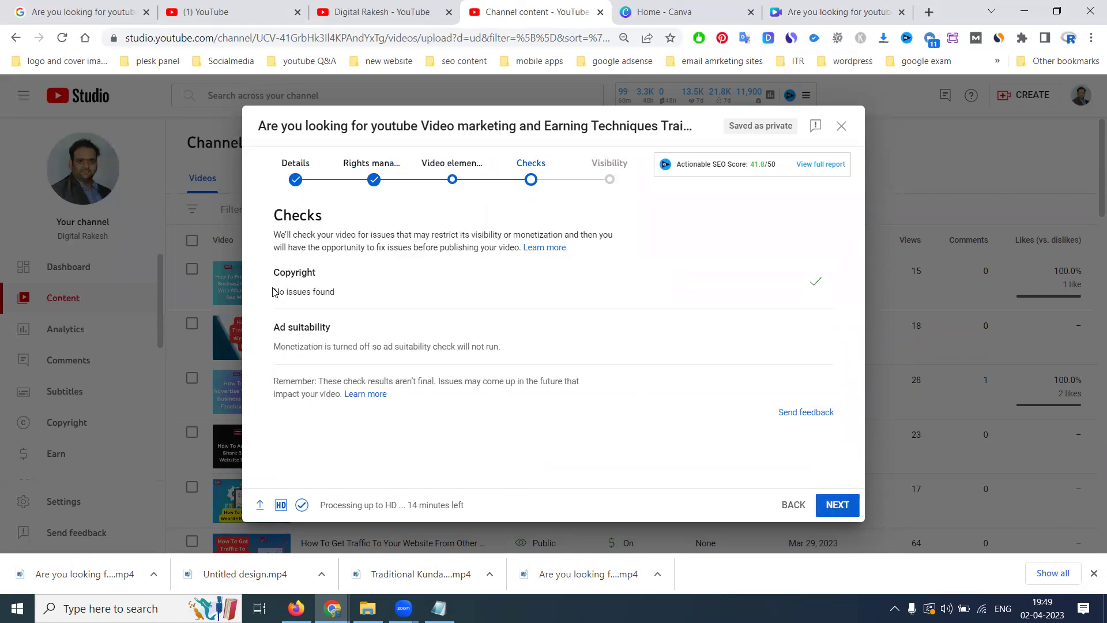
{"action": "left_click_drag", "start_coordinate": [279, 287], "coordinate": [339, 297]}
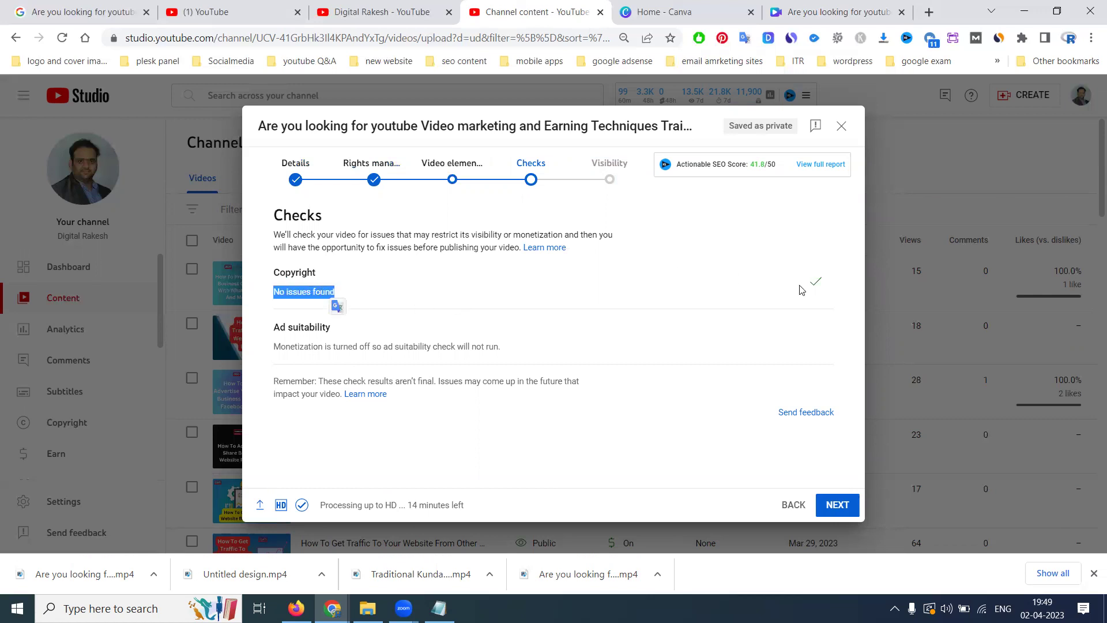
{"action": "left_click", "coordinate": [834, 509]}
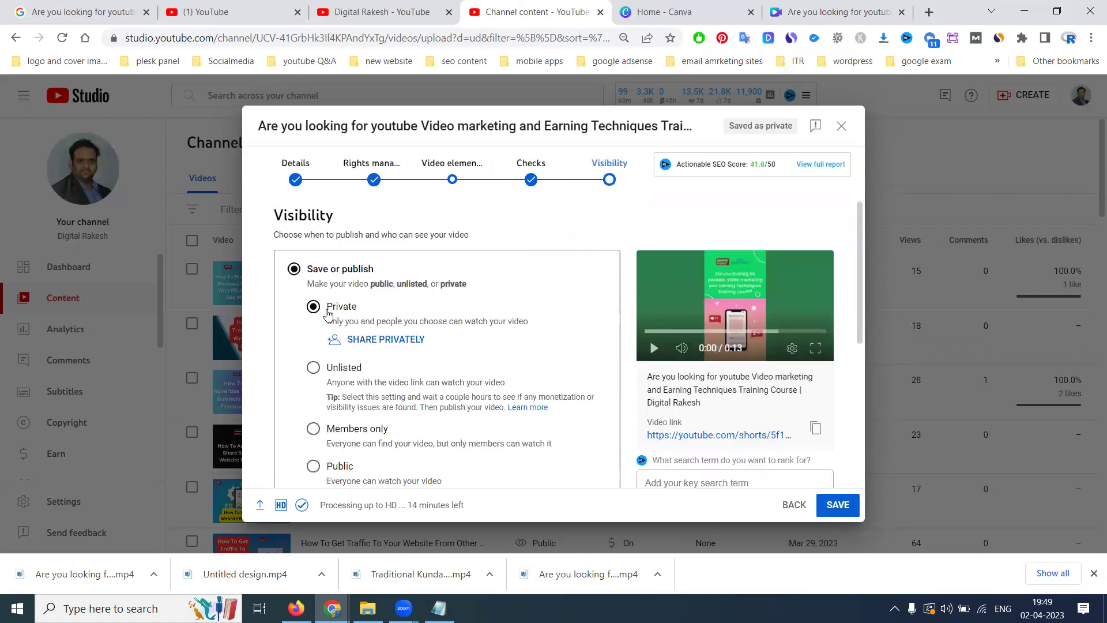
Save the promo video upload with Private visibility
{"action": "left_click", "coordinate": [836, 506]}
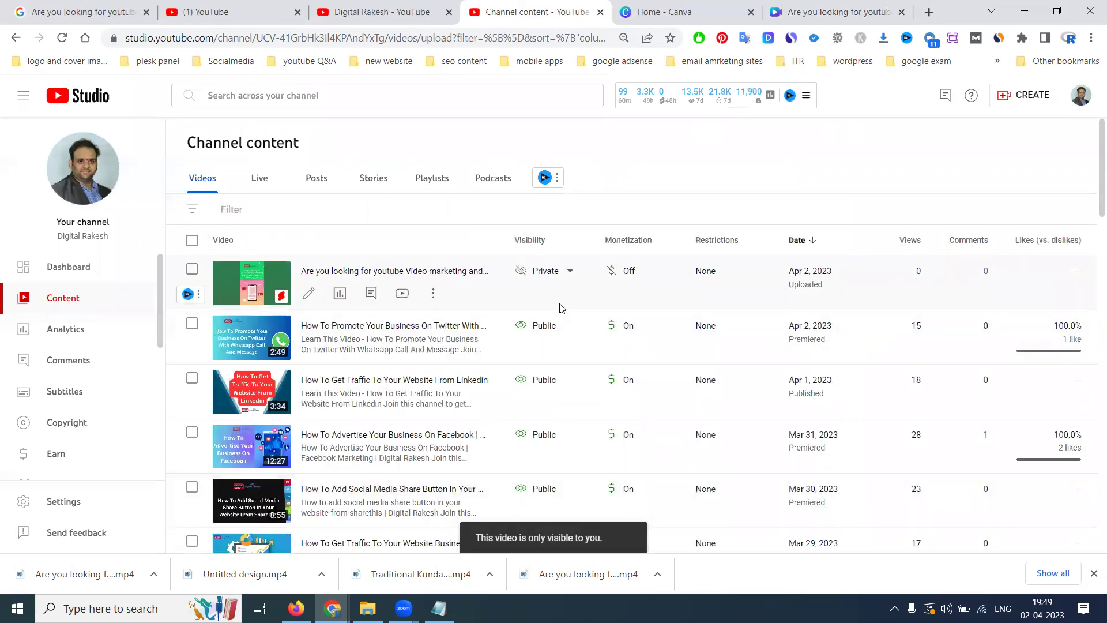
Switch the promo video from Private to Public, publish it, then go to the channel's YouTube tab
{"action": "left_click", "coordinate": [562, 271]}
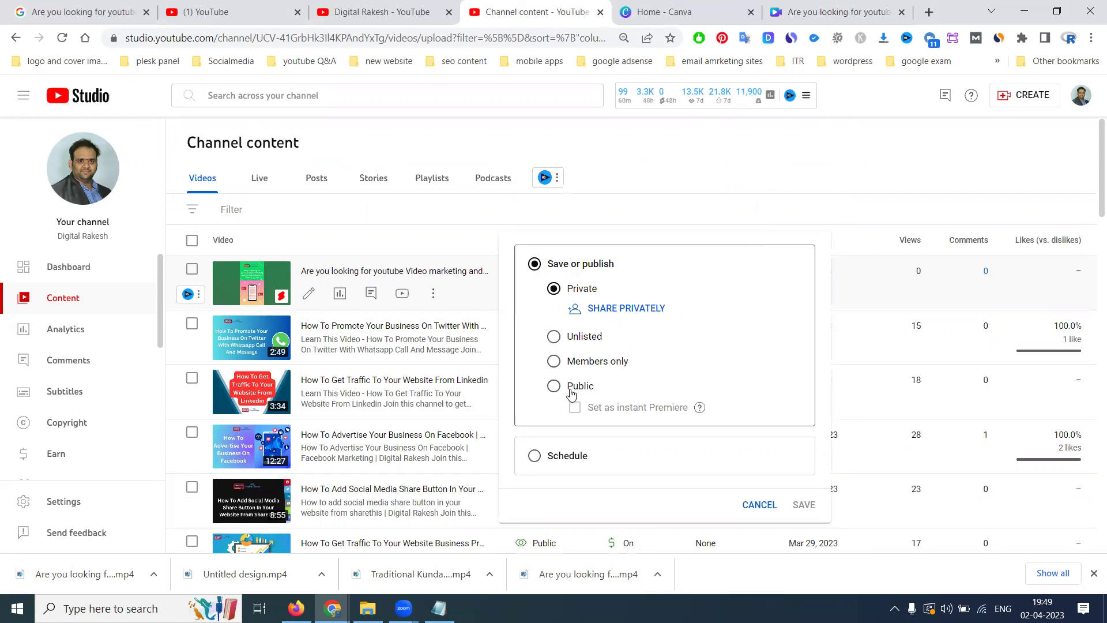
{"action": "key", "text": "Escape"}
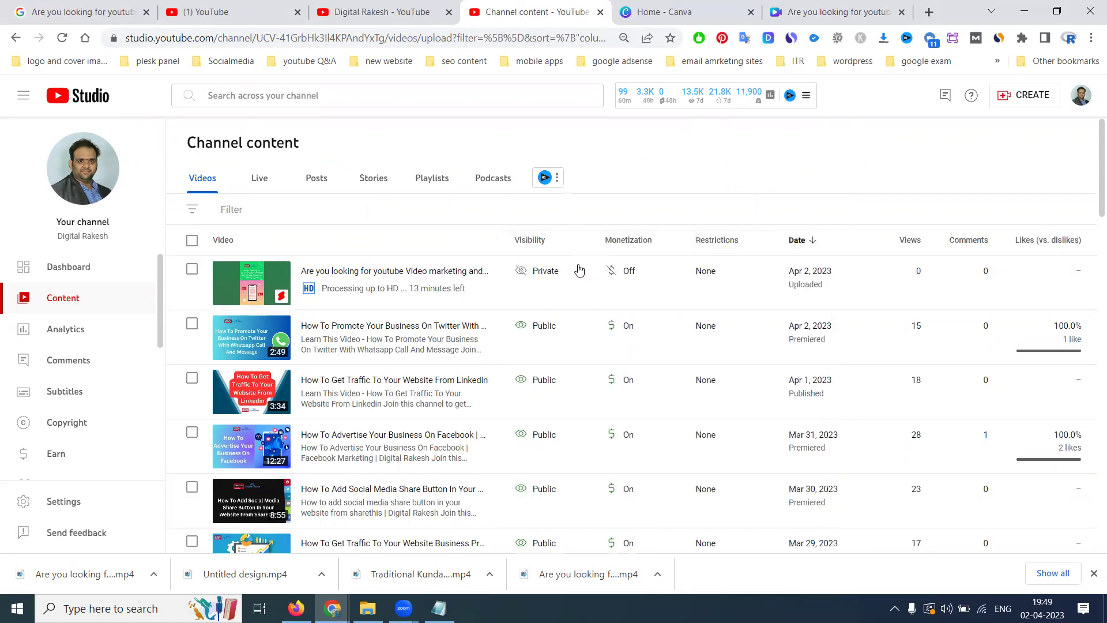
{"action": "left_click", "coordinate": [551, 280]}
{"action": "left_click", "coordinate": [569, 387]}
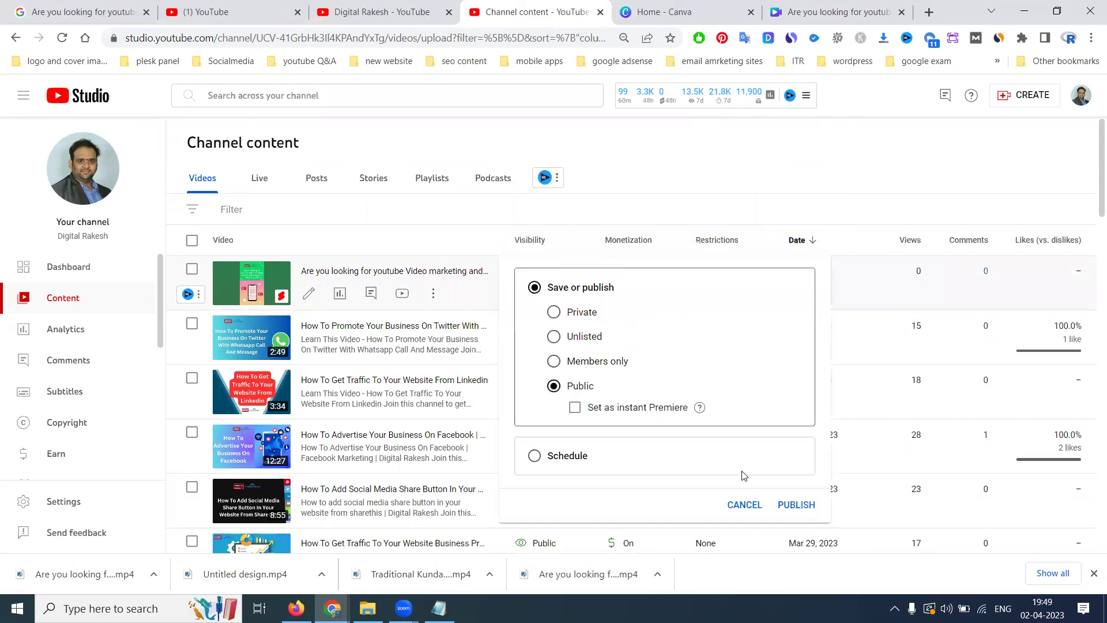
{"action": "left_click", "coordinate": [787, 504]}
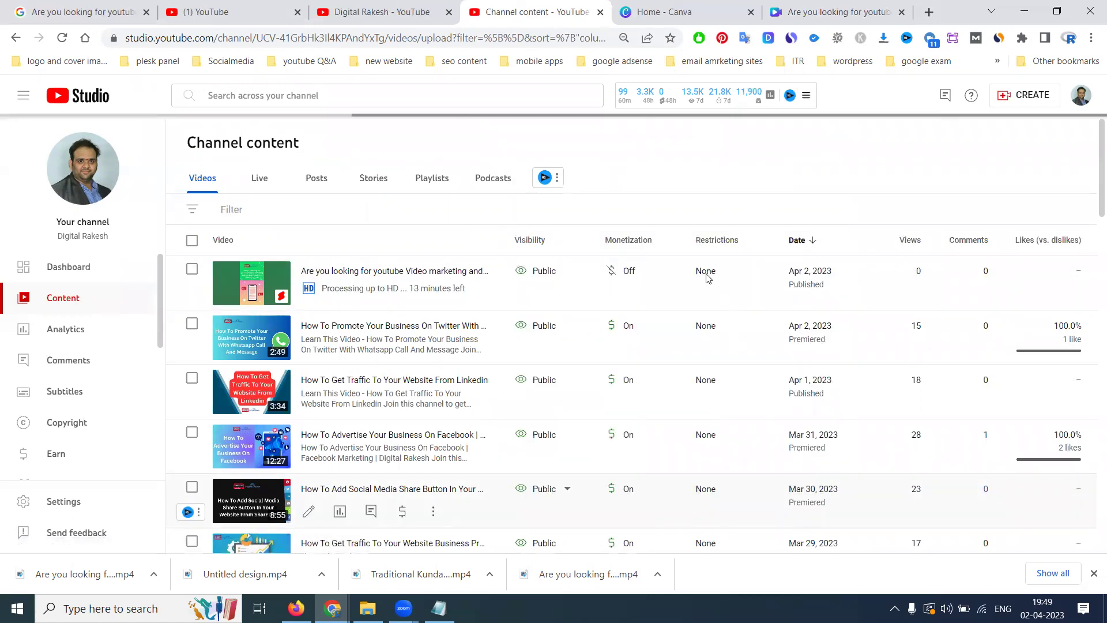
{"action": "mouse_move", "coordinate": [652, 268]}
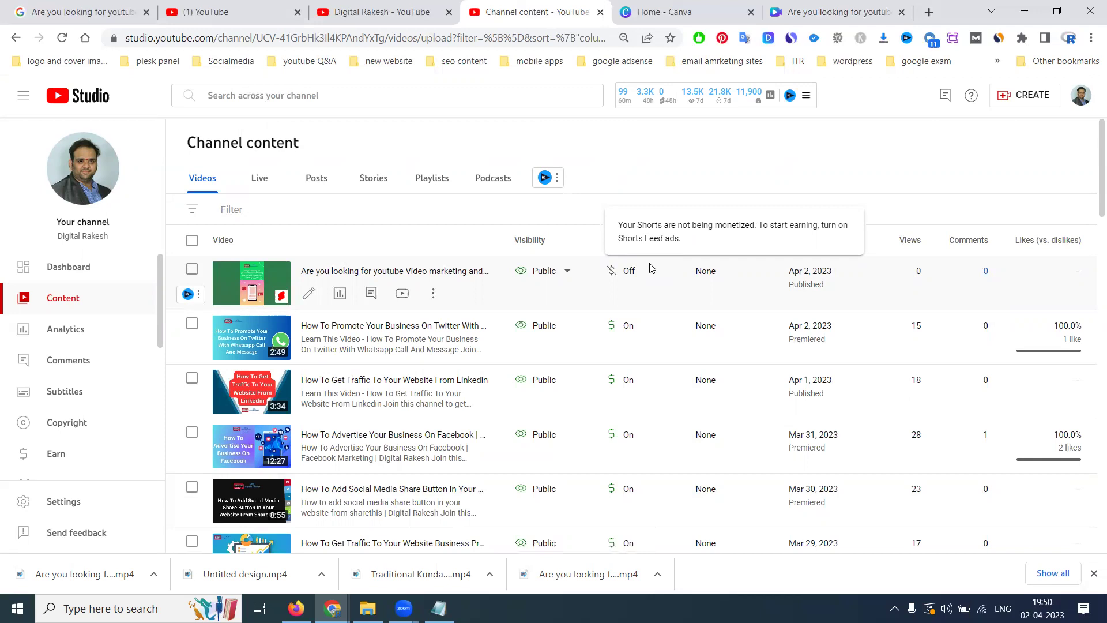
{"action": "left_click", "coordinate": [381, 12]}
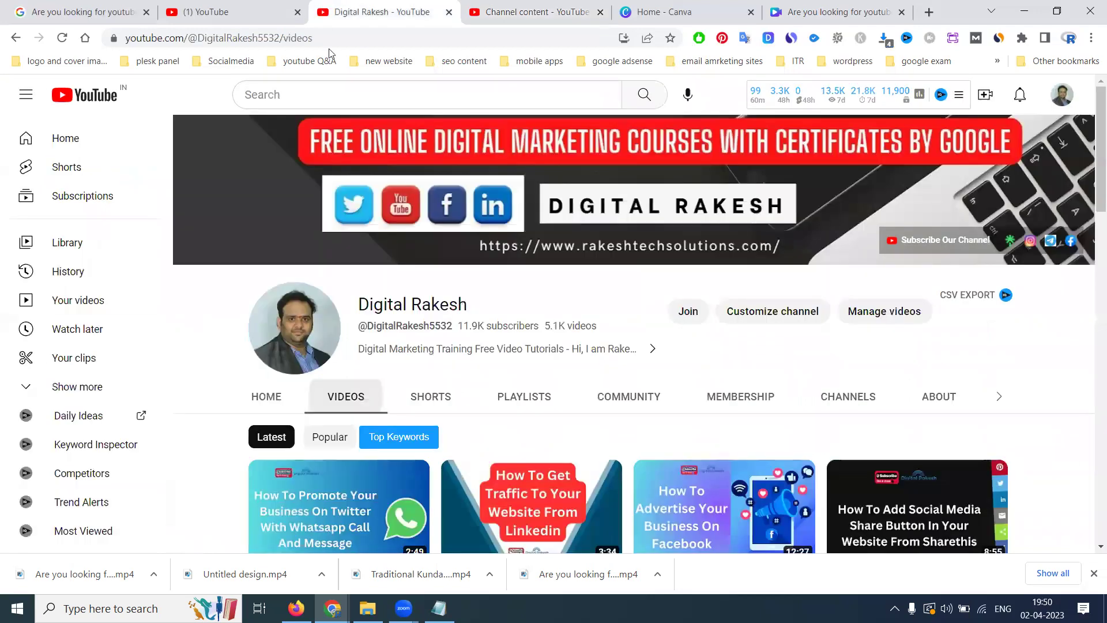
Show the channel's Shorts grid and confirm the 'Are you looking for youtube Video…' promo is listed first
{"action": "left_click", "coordinate": [430, 397]}
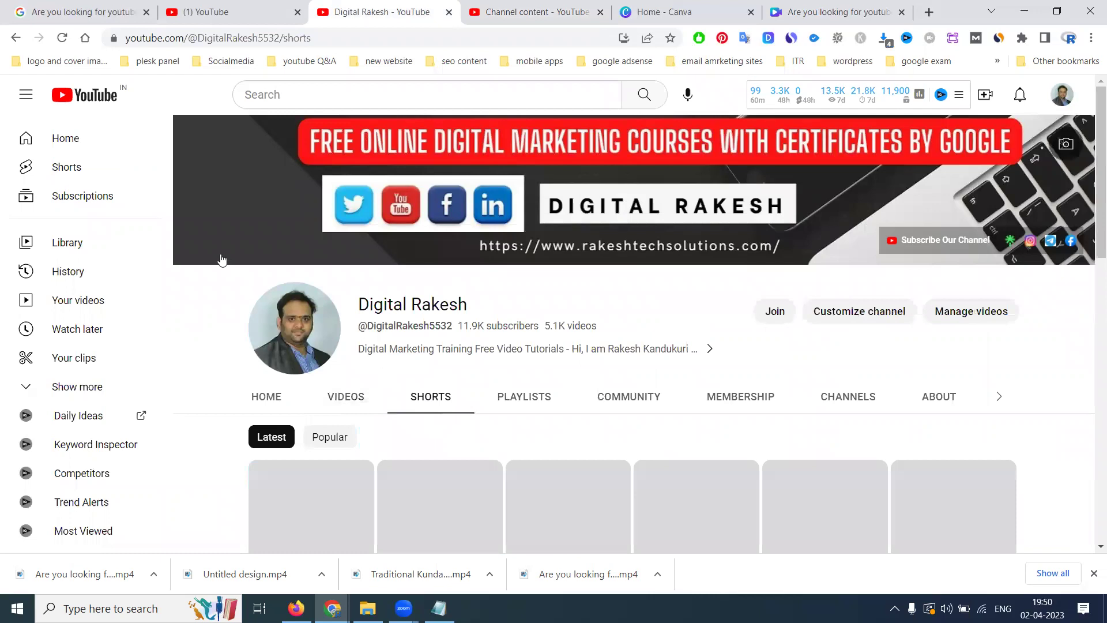
{"action": "scroll", "coordinate": [221, 257], "scroll_direction": "down", "scroll_amount": 4}
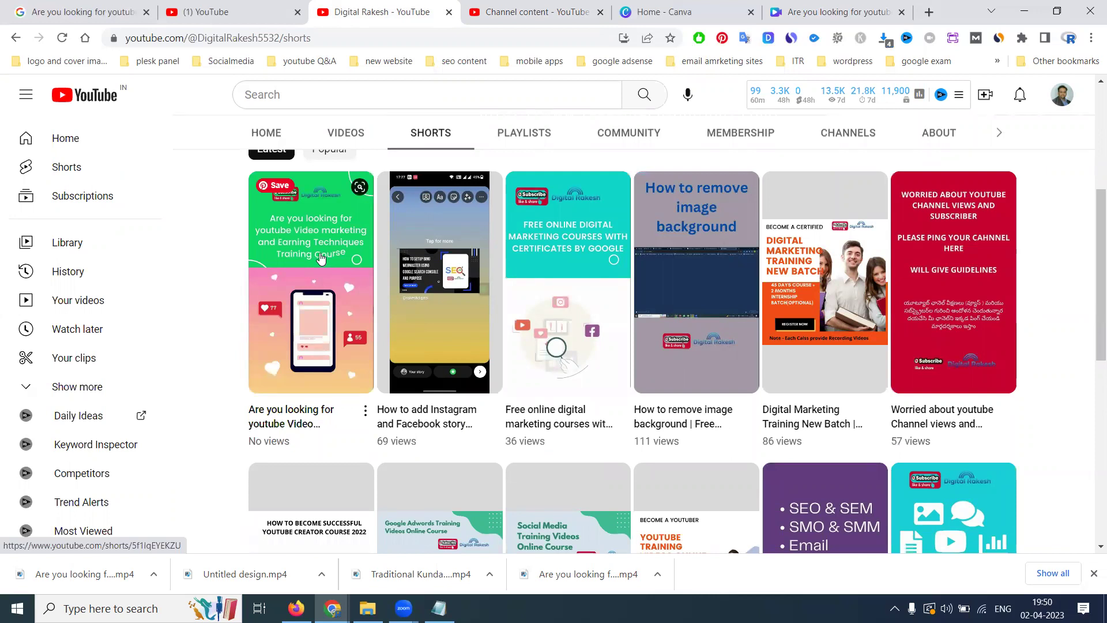
{"action": "scroll", "coordinate": [440, 317], "scroll_direction": "up", "scroll_amount": 3}
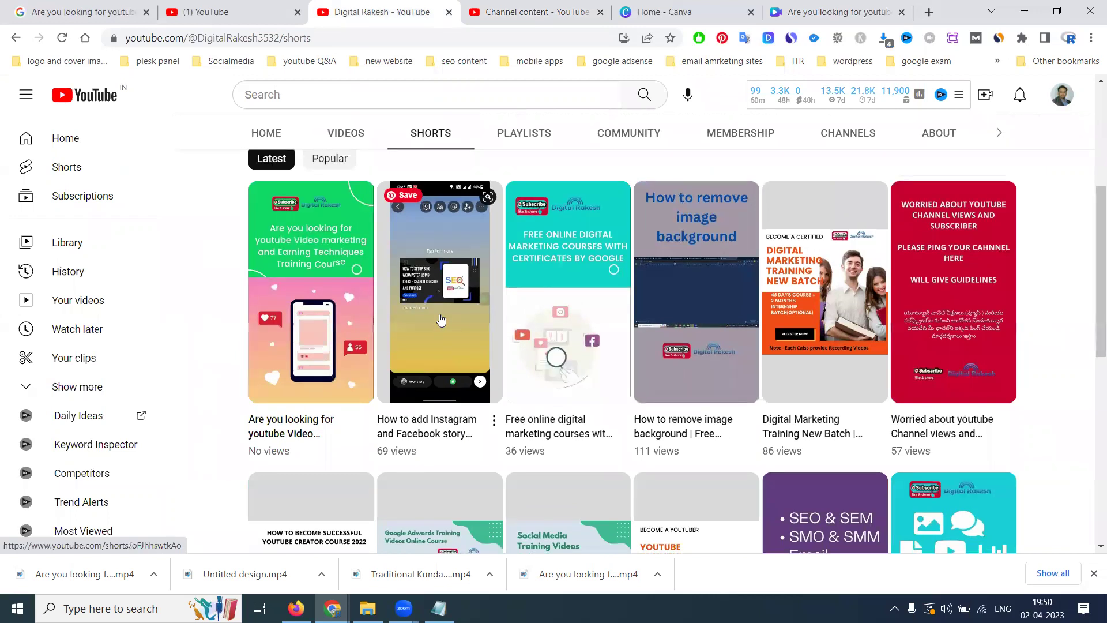